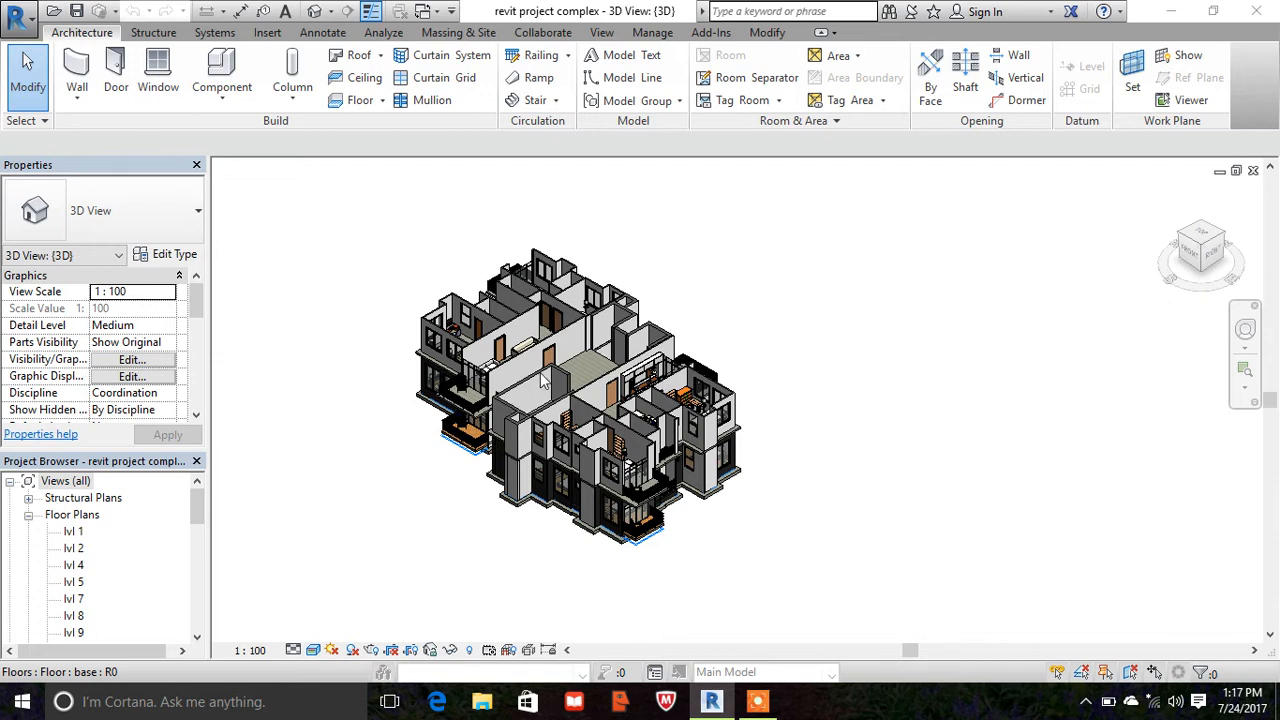
scroll(591, 351, "up", 3)
scroll(280, 534, "down", 4)
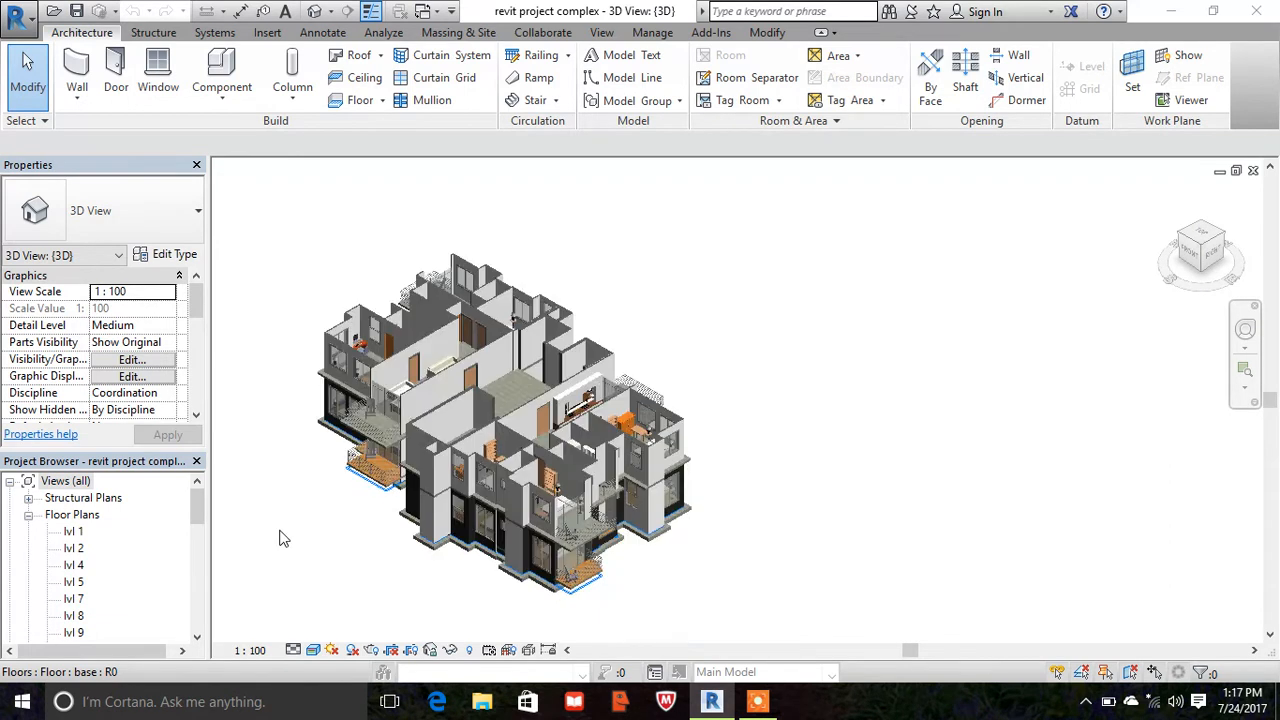
middle_click_drag(277, 583, 450, 508, "shift")
scroll(590, 510, "up", 3)
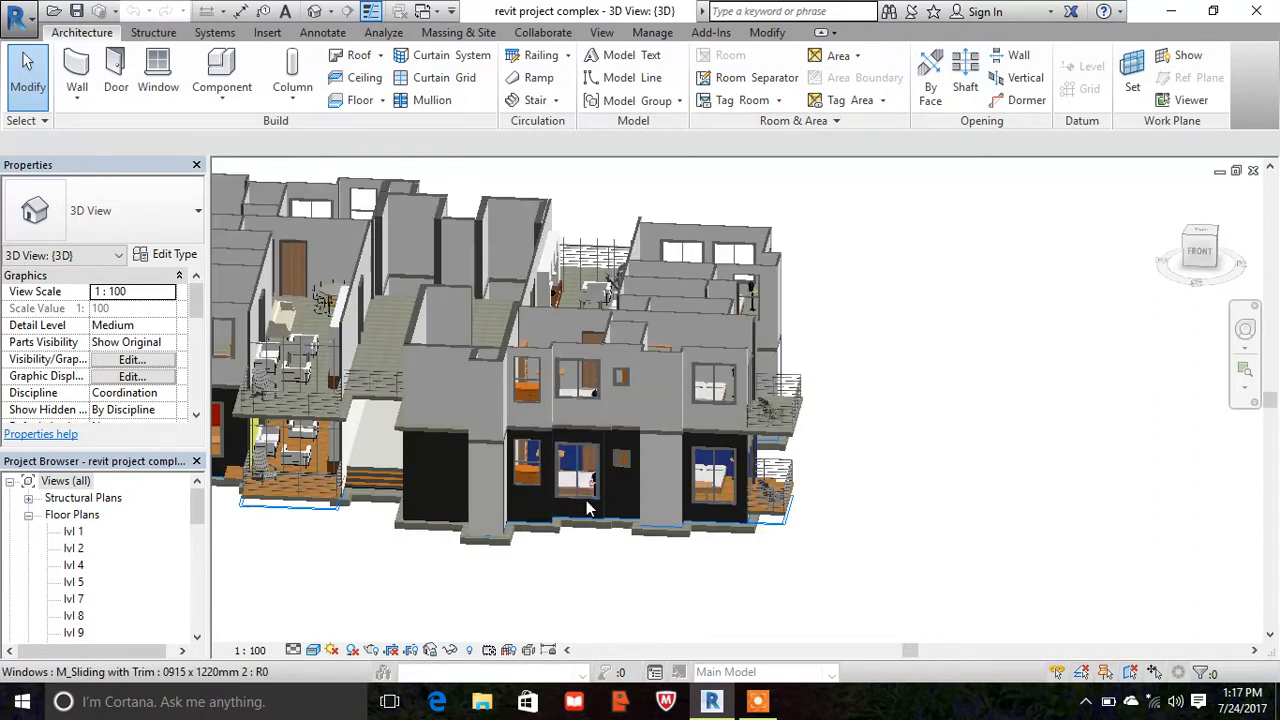
scroll(776, 399, "down", 1)
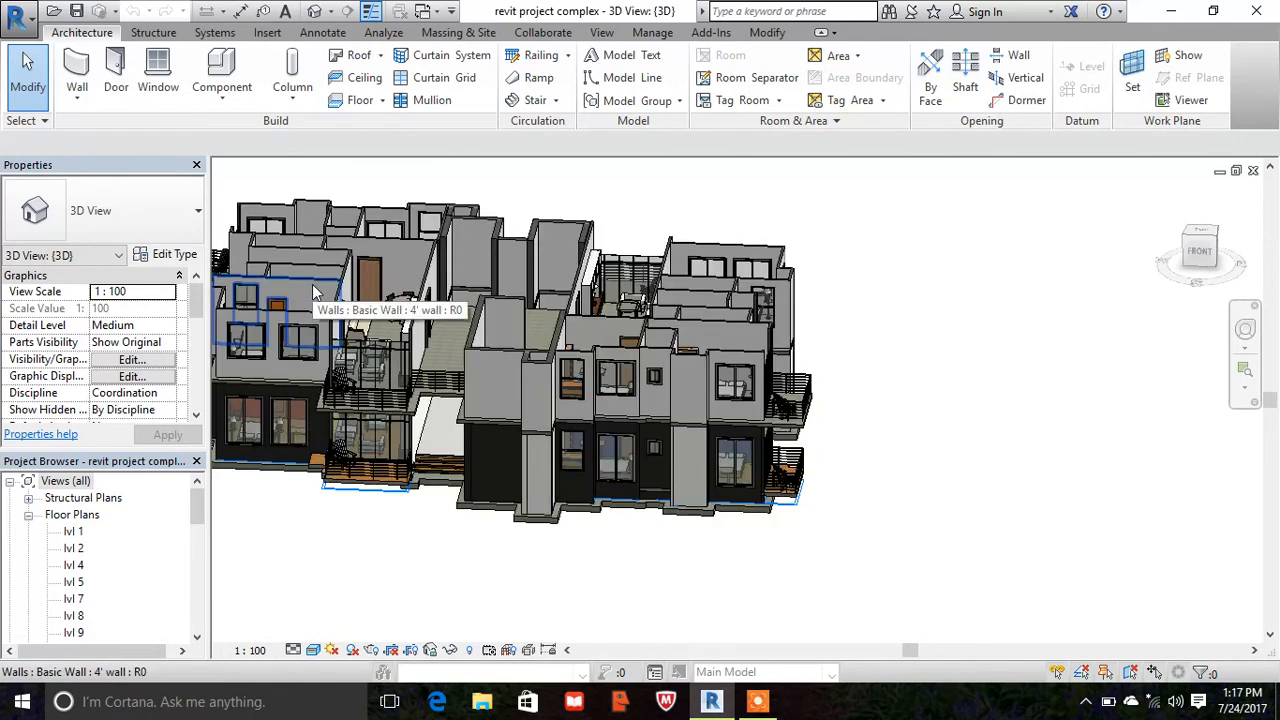
scroll(729, 368, "down", 2)
scroll(555, 365, "up", 2)
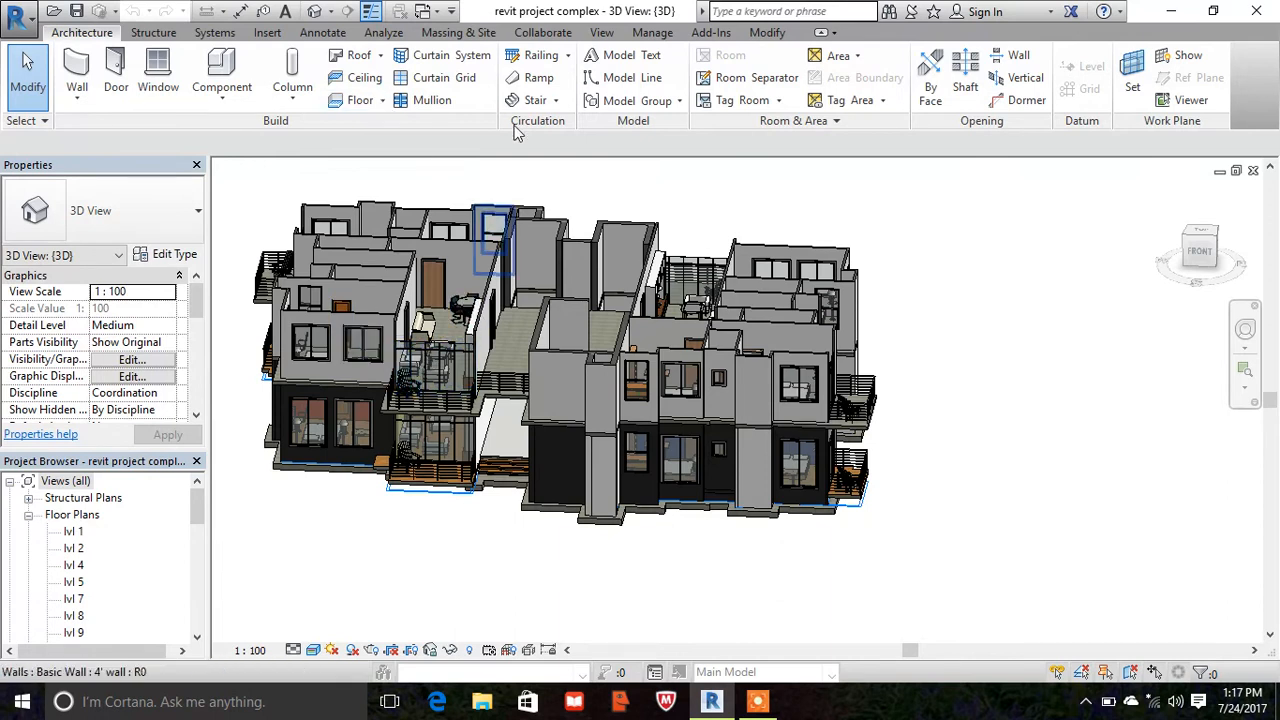
- Create a new project material in the Material Browser
left_click(656, 33)
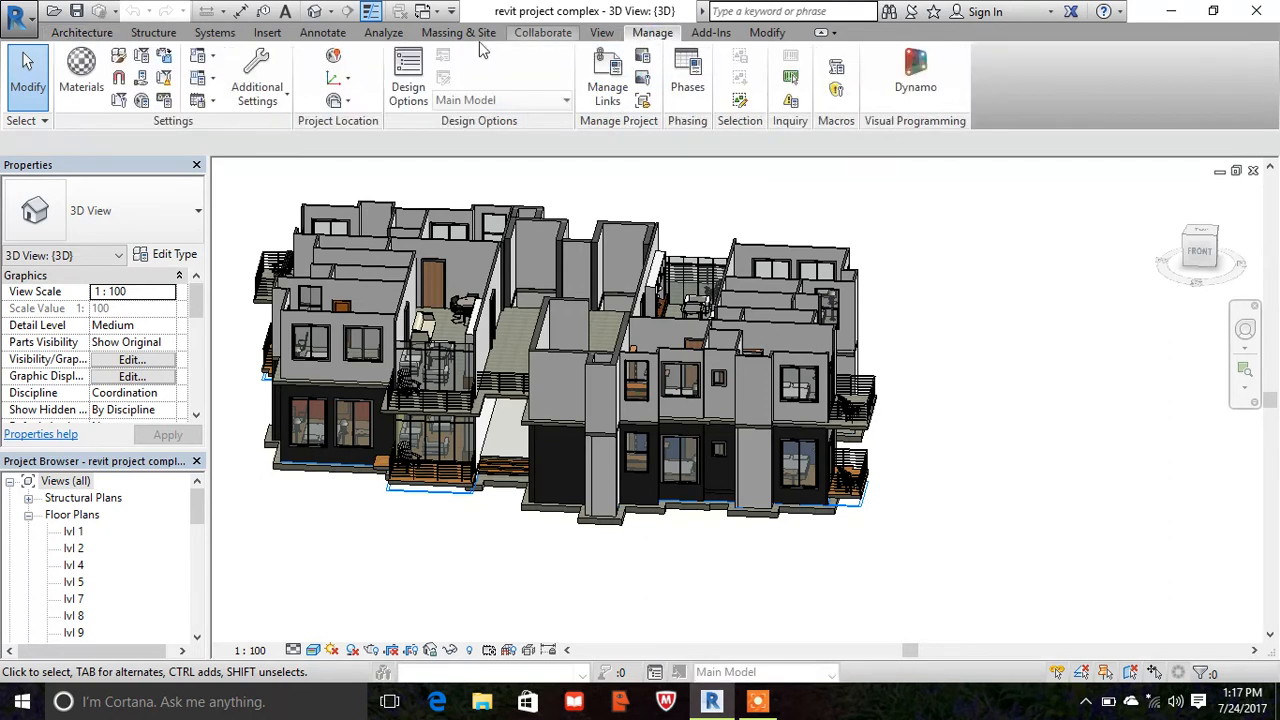
left_click(84, 86)
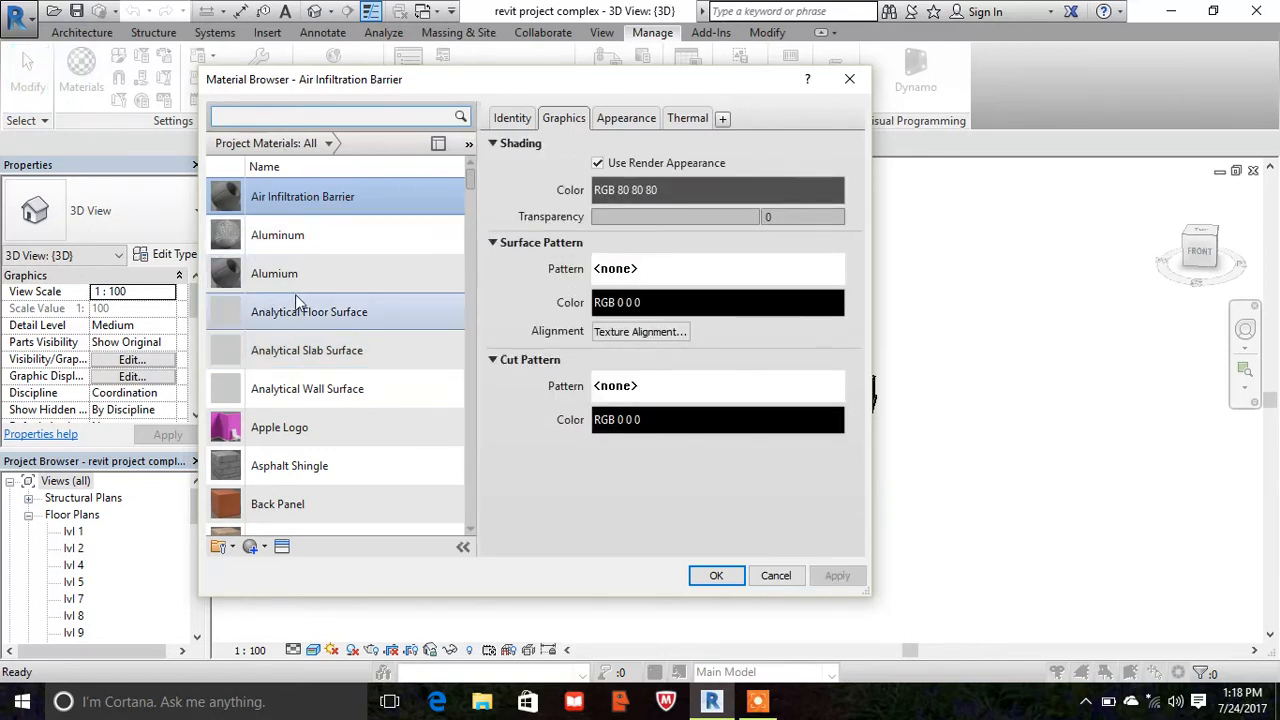
scroll(336, 262, "down", 3)
scroll(336, 268, "down", 8)
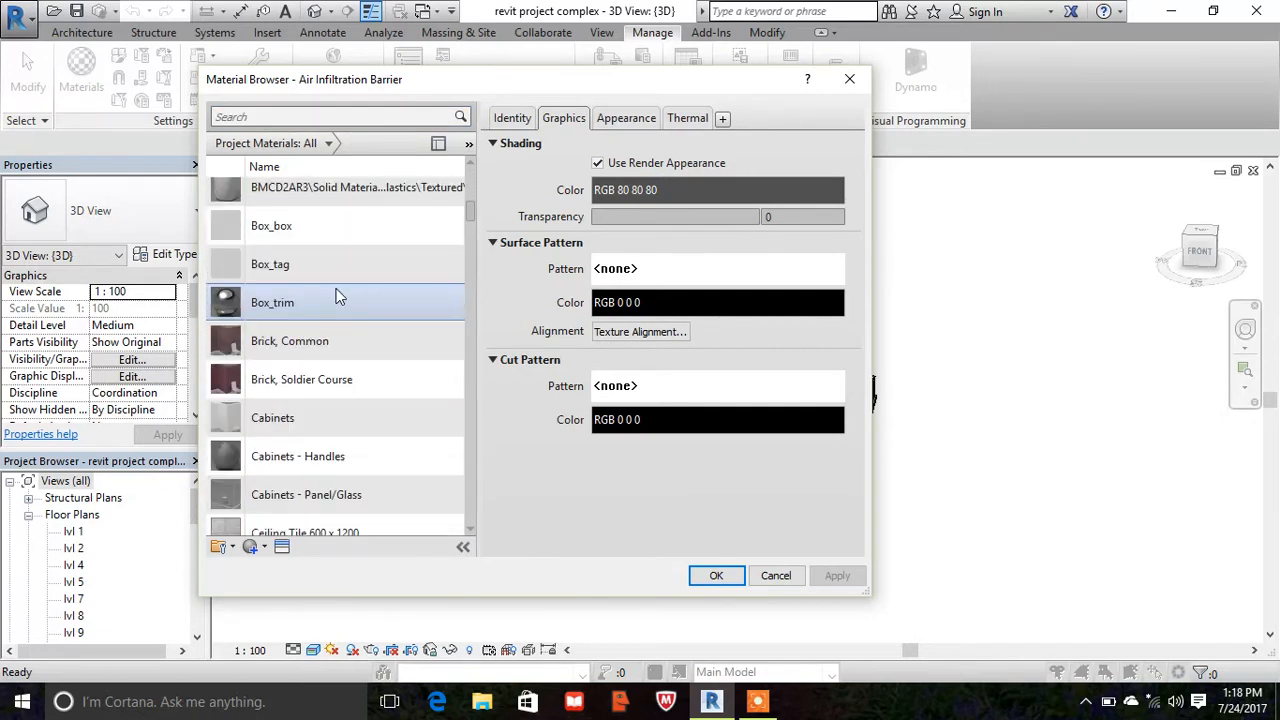
scroll(336, 297, "down", 2)
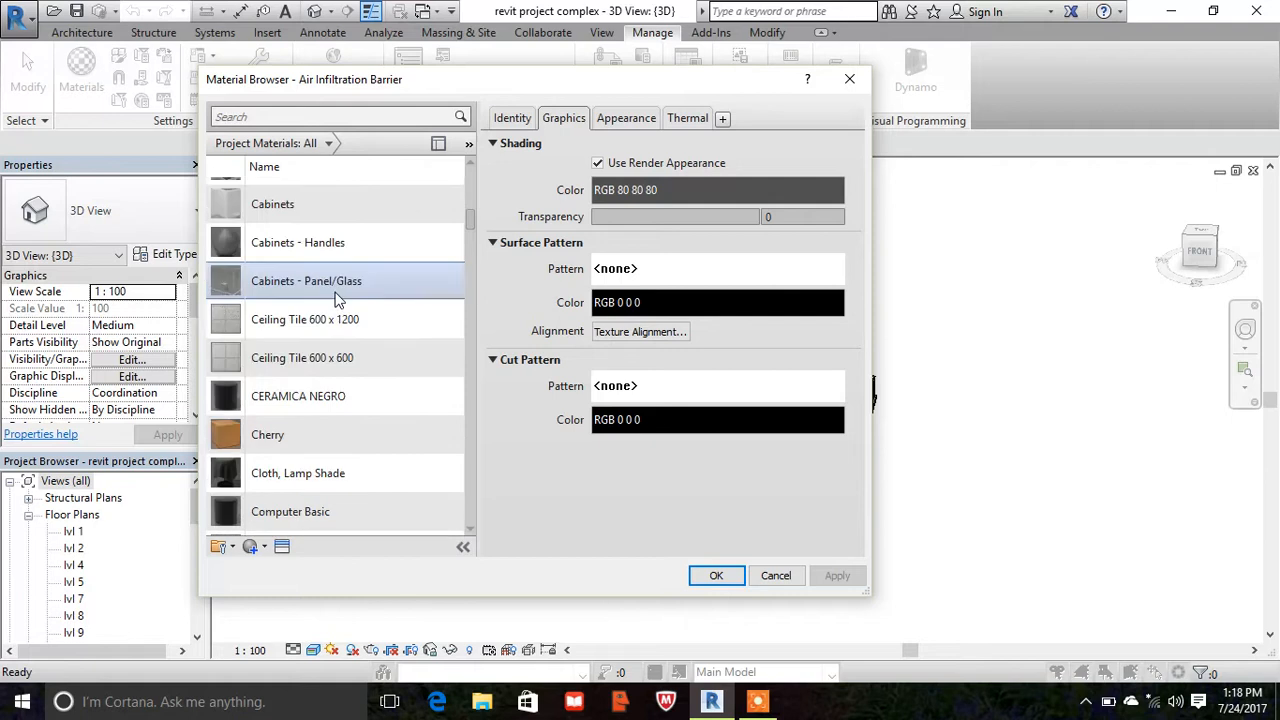
scroll(334, 320, "down", 1)
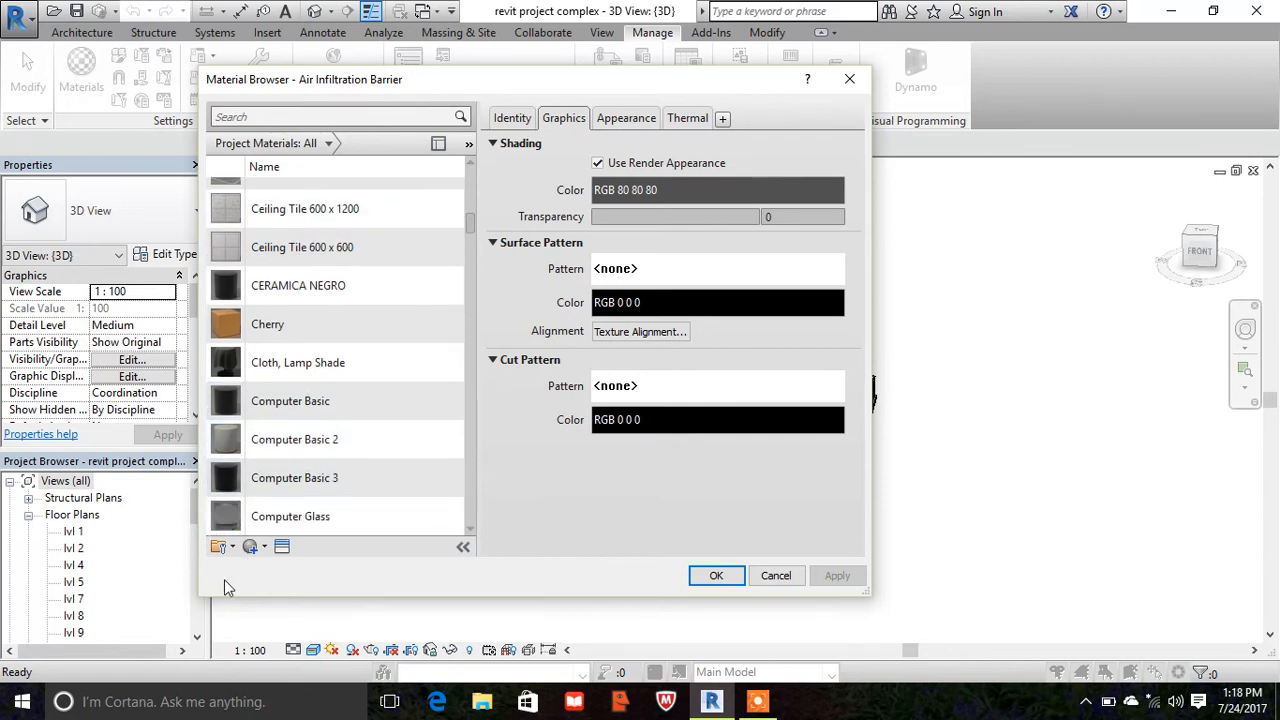
left_click(251, 547)
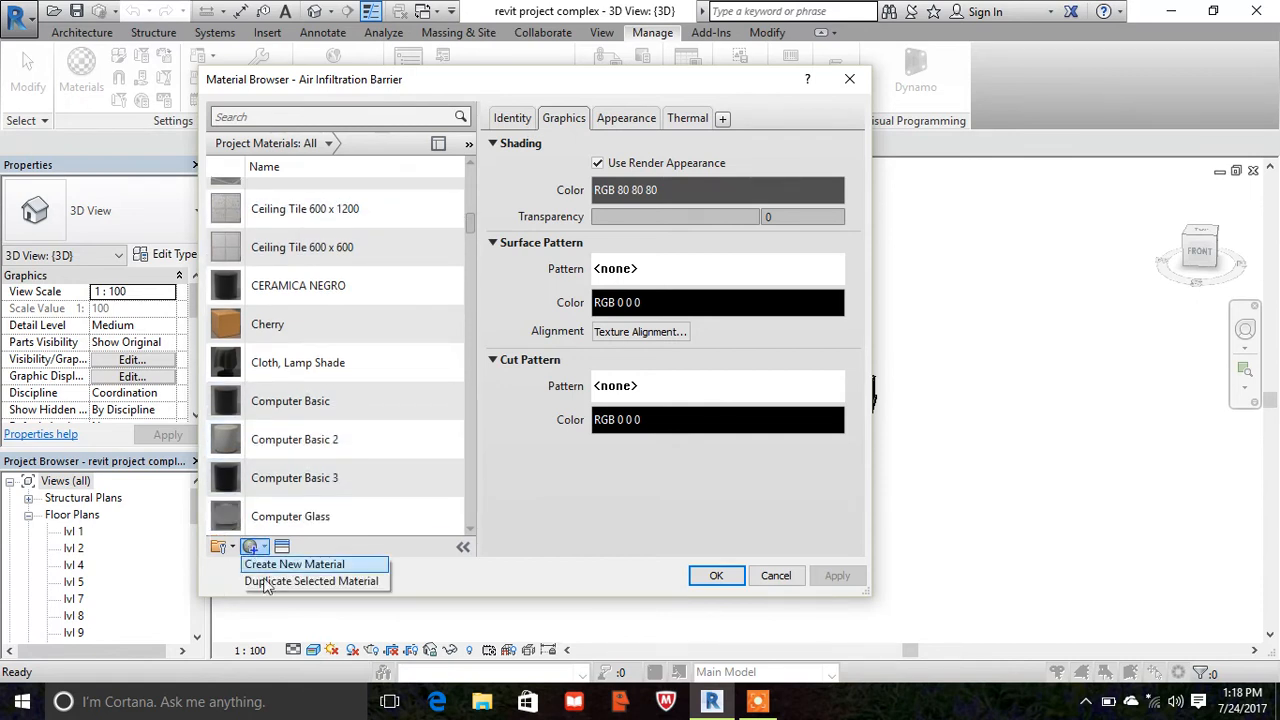
left_click(285, 566)
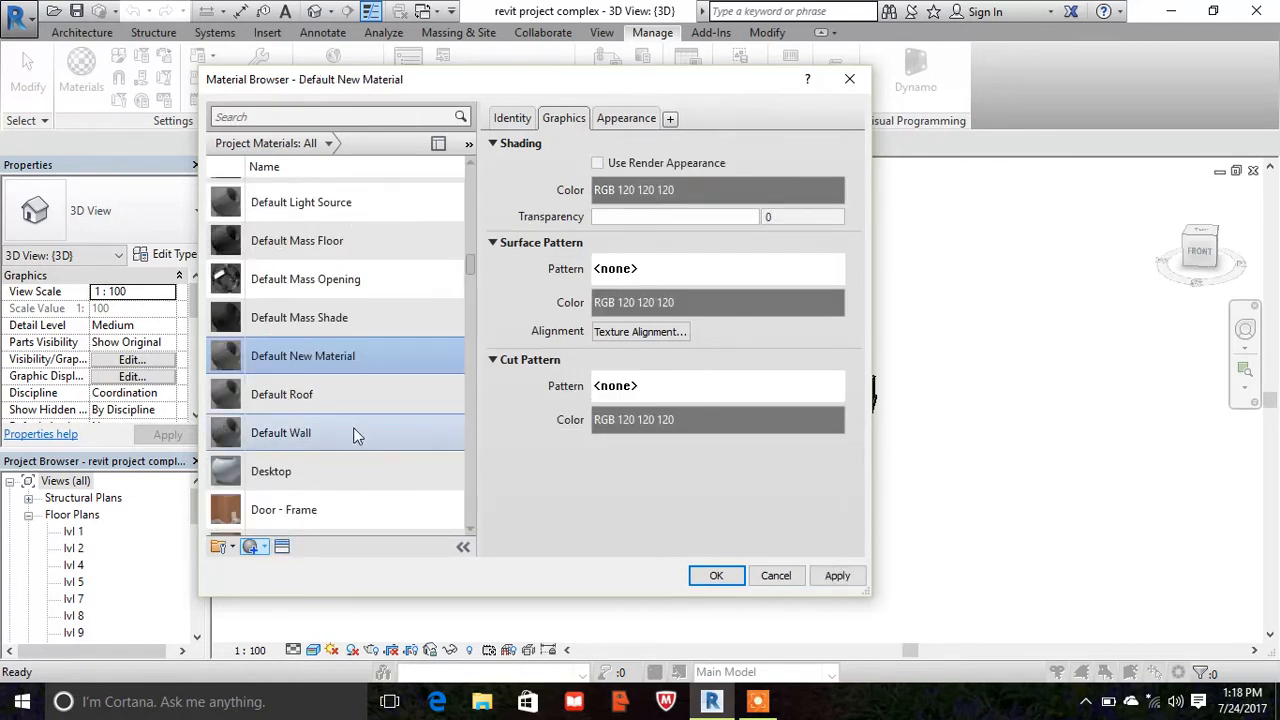
- Rename the newly created material as Exterior grey1
right_click(307, 366)
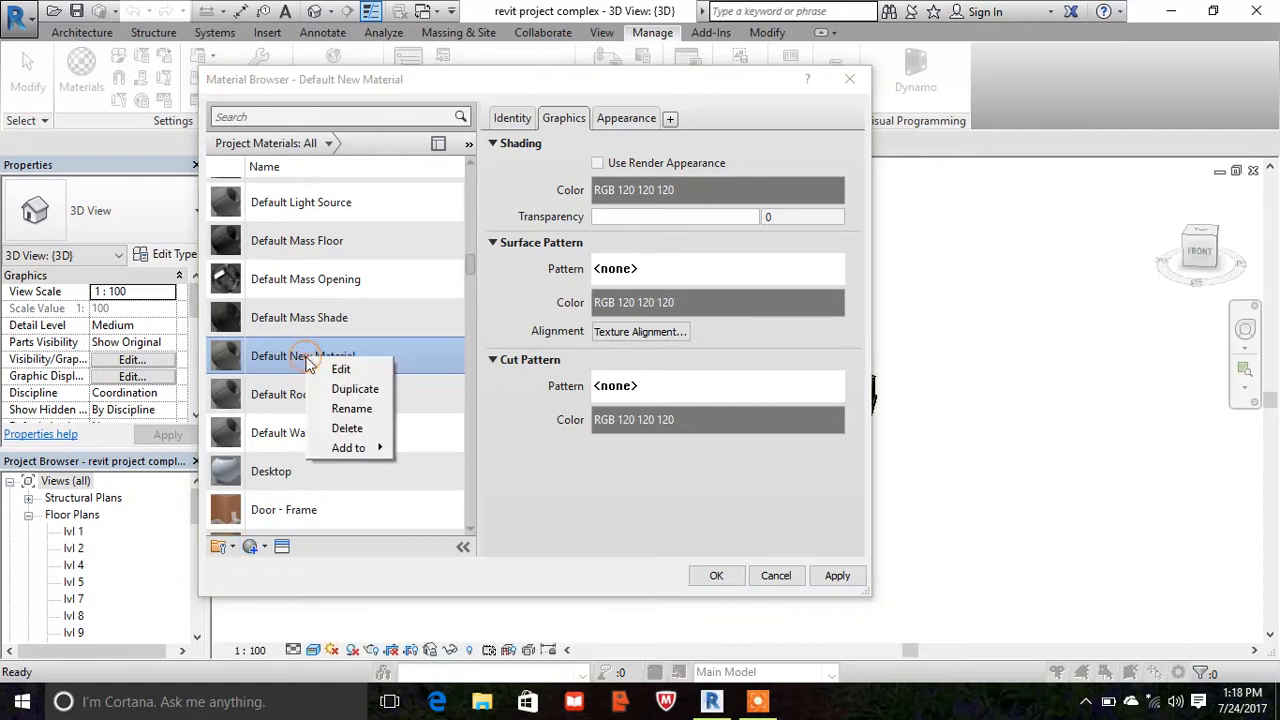
left_click(345, 416)
key("BackSpace")
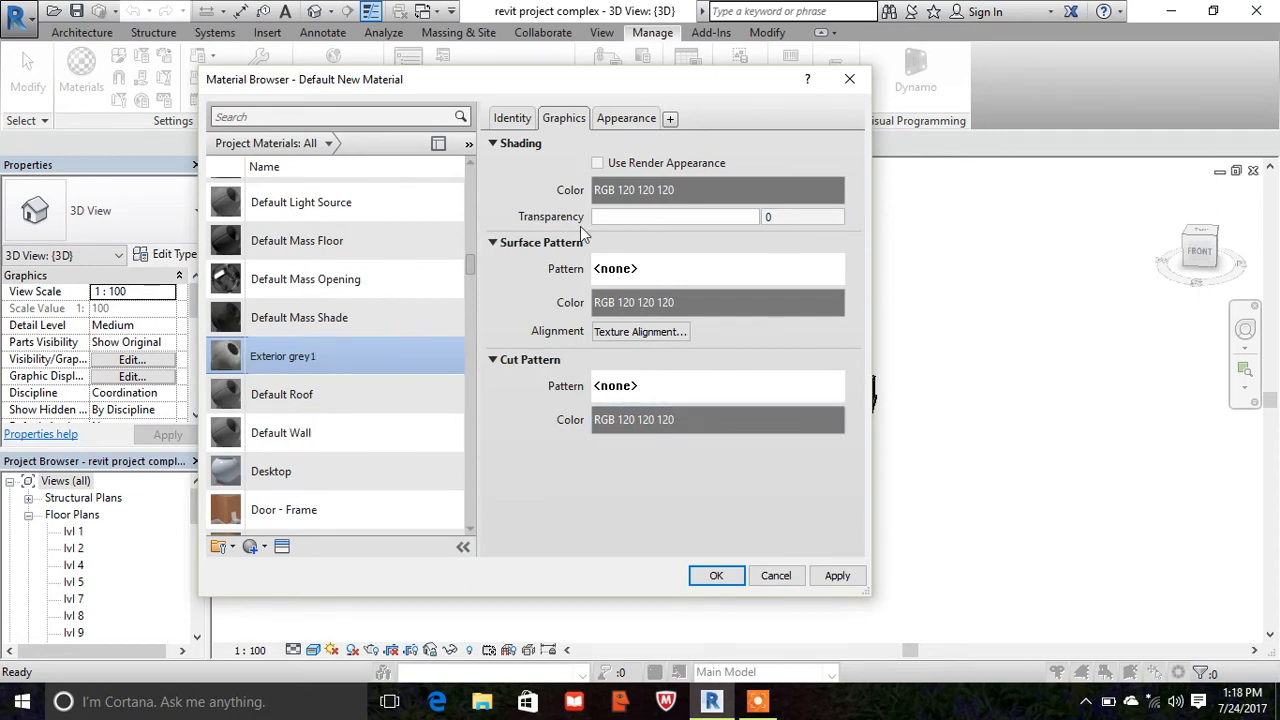
- Enable Use Render Appearance for the Exterior grey1 shading and confirm RGB 80-80-80 as its generic appearance colour
left_click(597, 163)
left_click(618, 120)
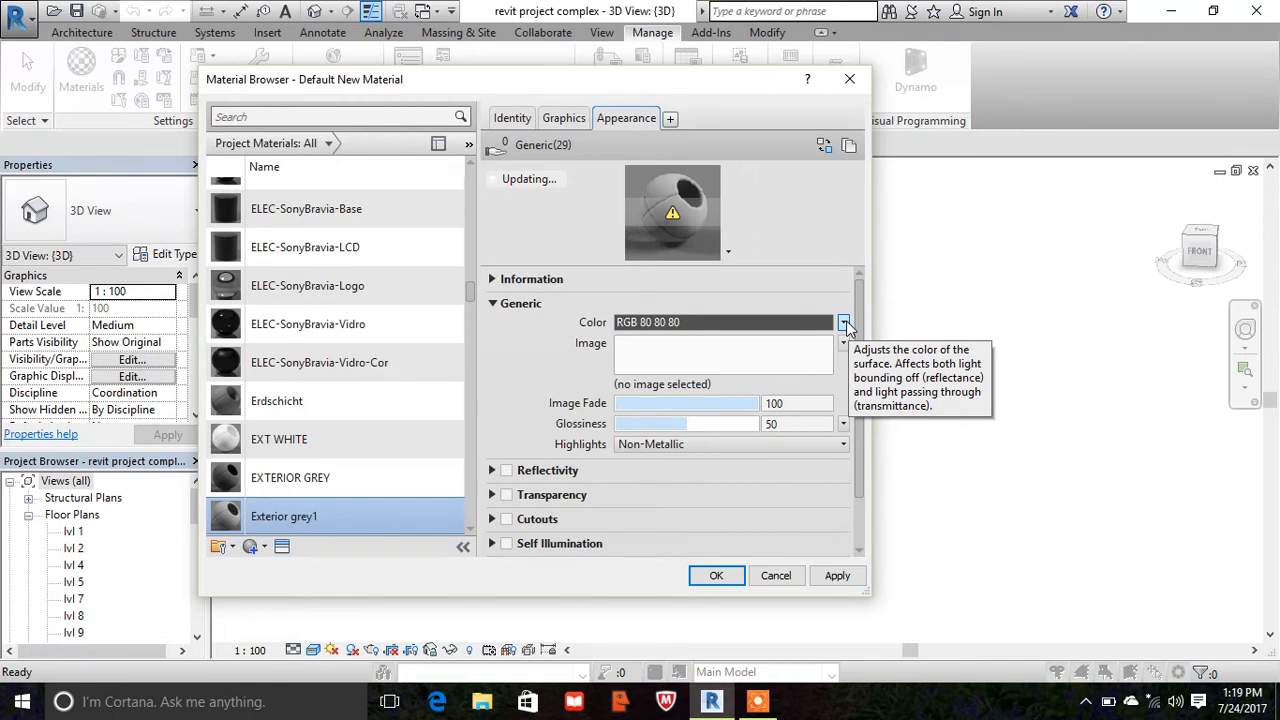
left_click(845, 324)
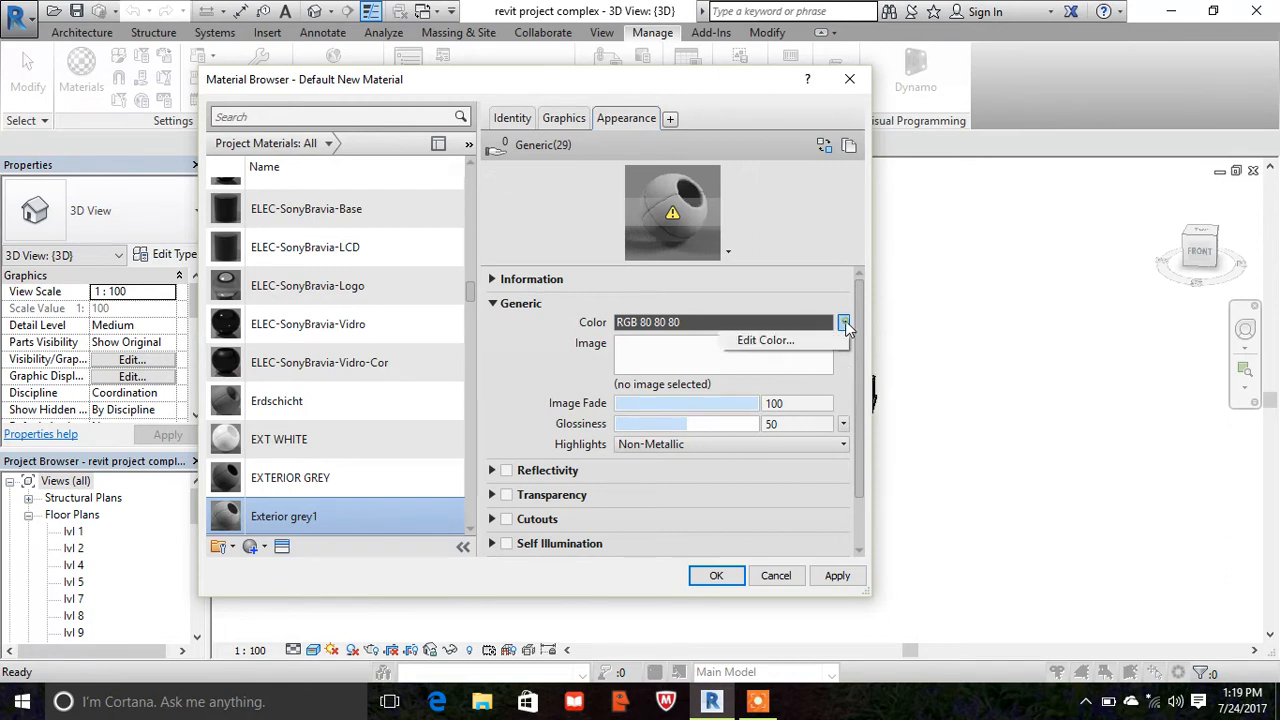
left_click(785, 343)
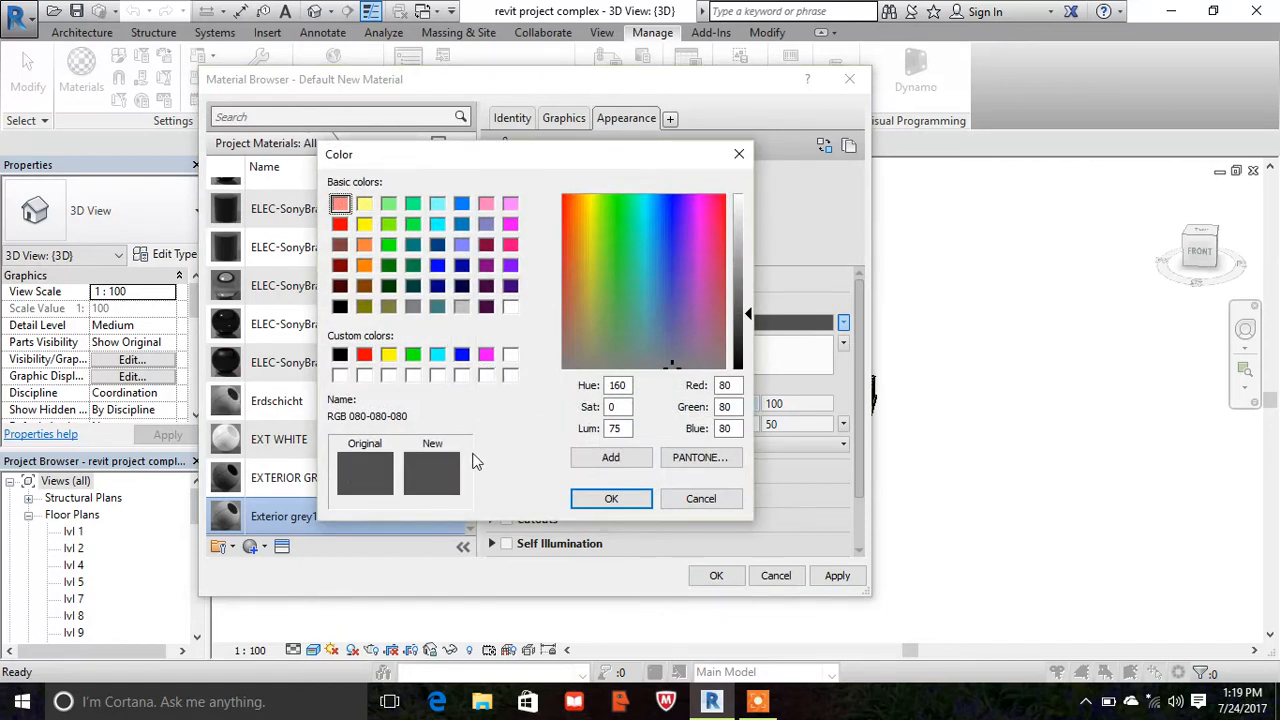
left_click(363, 481)
left_click(611, 499)
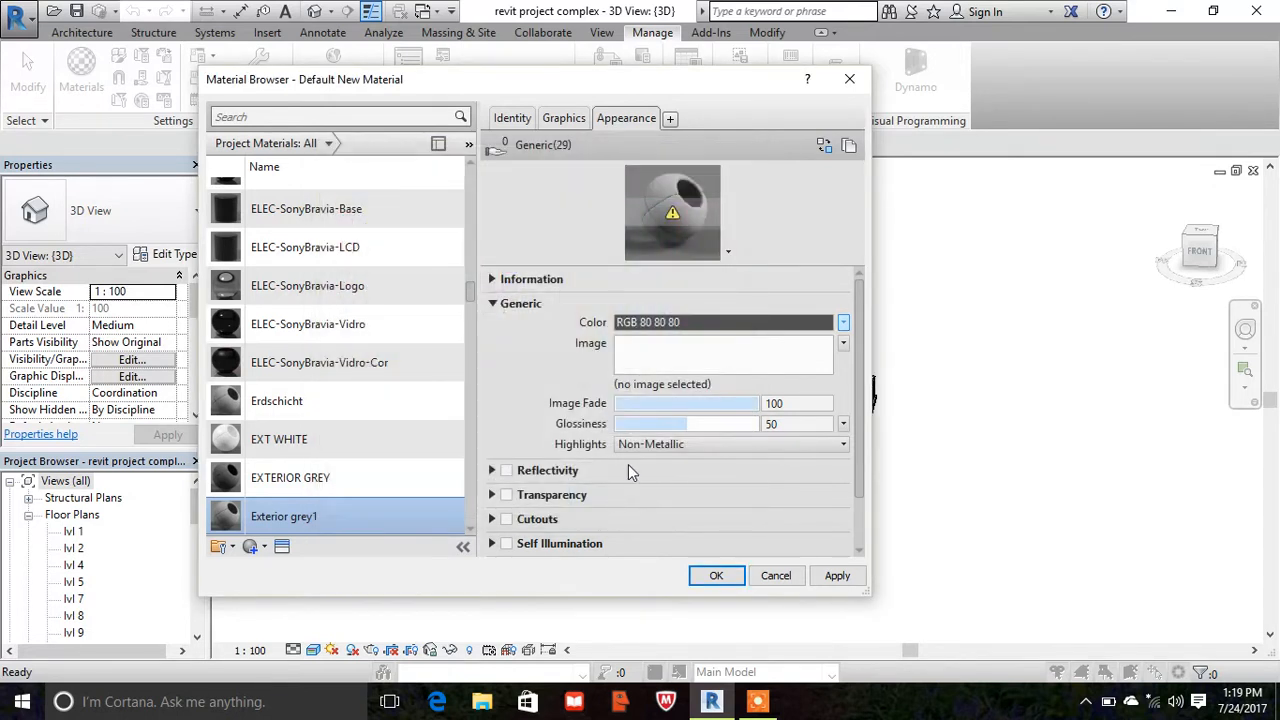
- Enable reflectivity for Exterior grey1 with direct 4 and oblique 5, and save the material changes
scroll(613, 398, "down", 2)
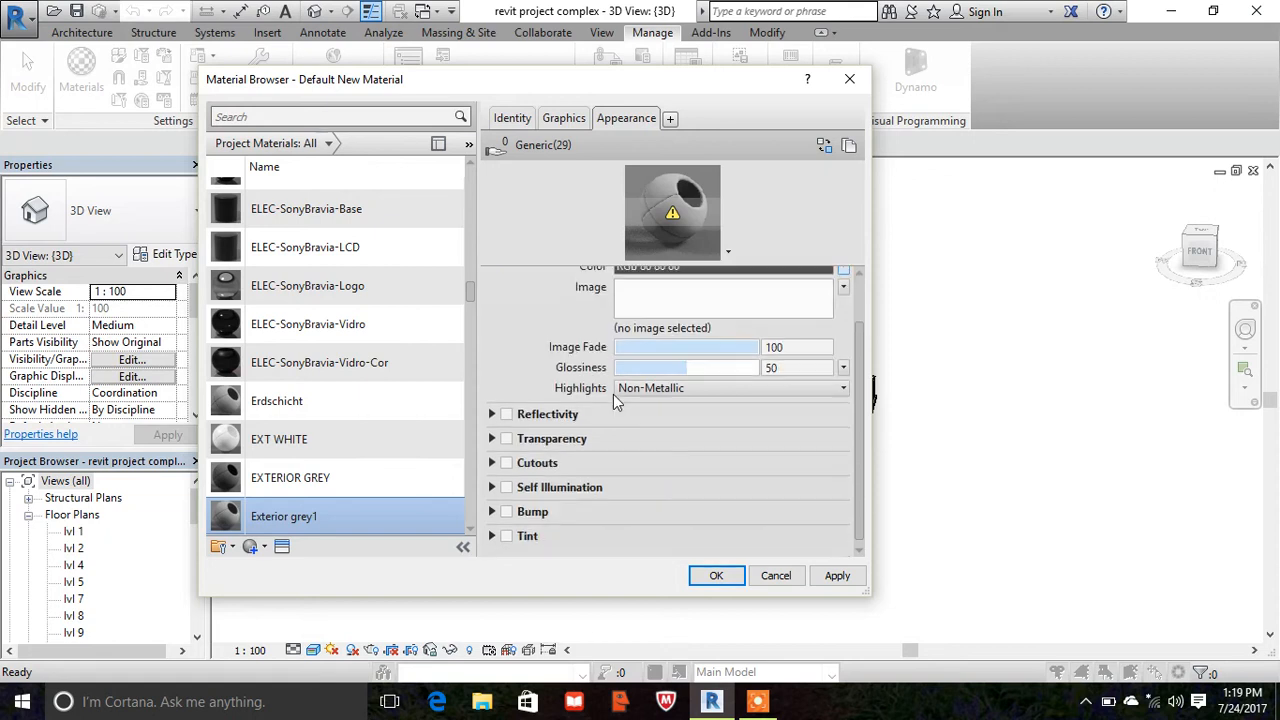
left_click(507, 411)
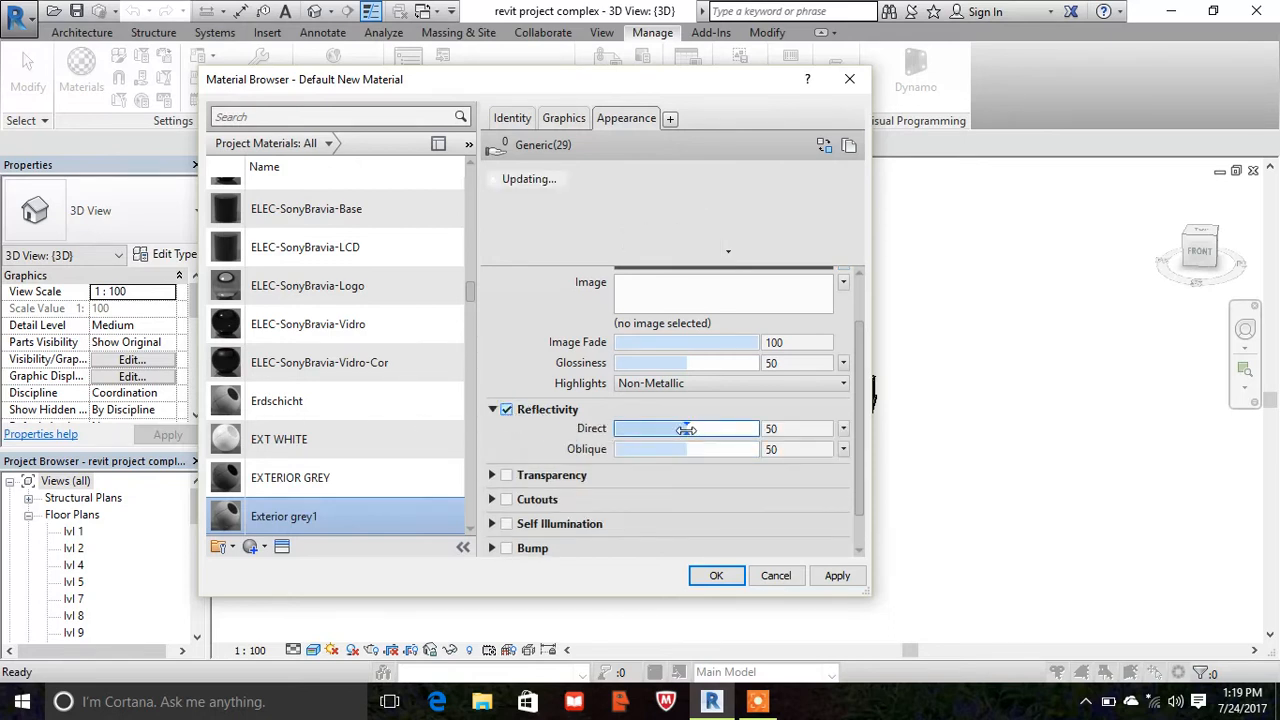
left_click_drag(686, 428, 620, 452)
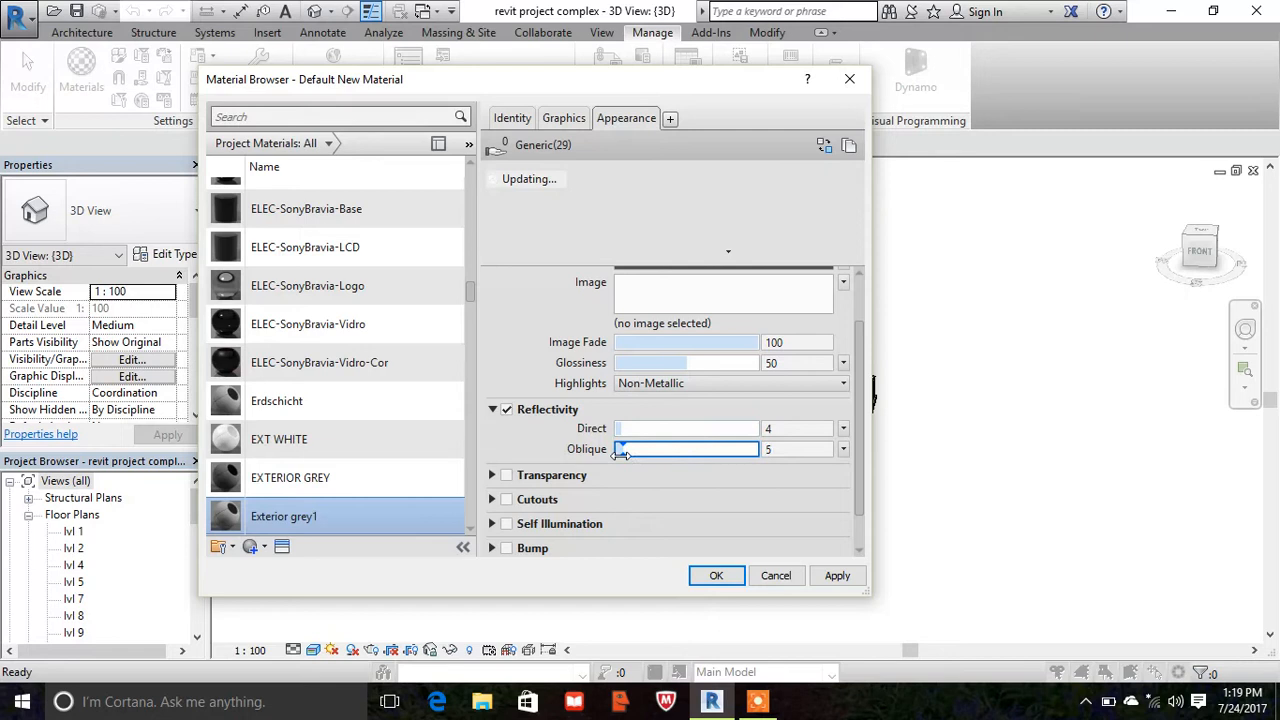
left_click(838, 577)
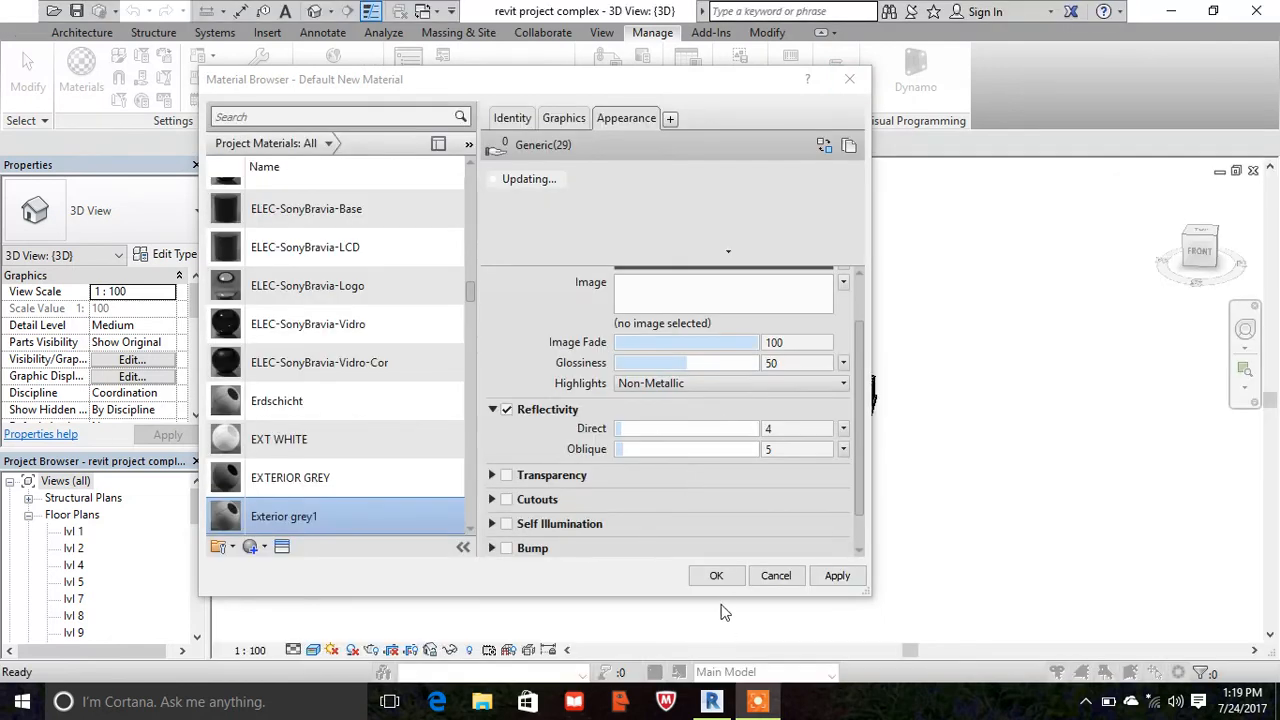
left_click(736, 576)
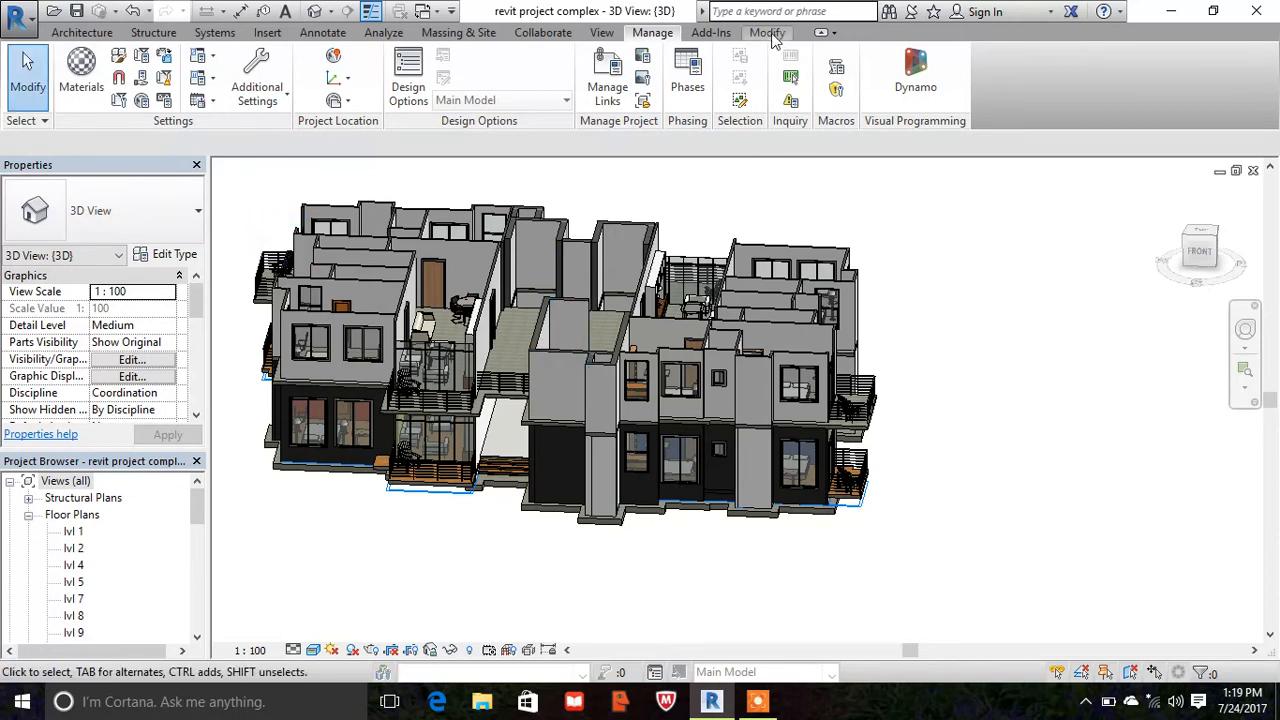
- Start the Paint tool, search the materials for "exterior" and choose EXTERIOR GREY
left_click(768, 33)
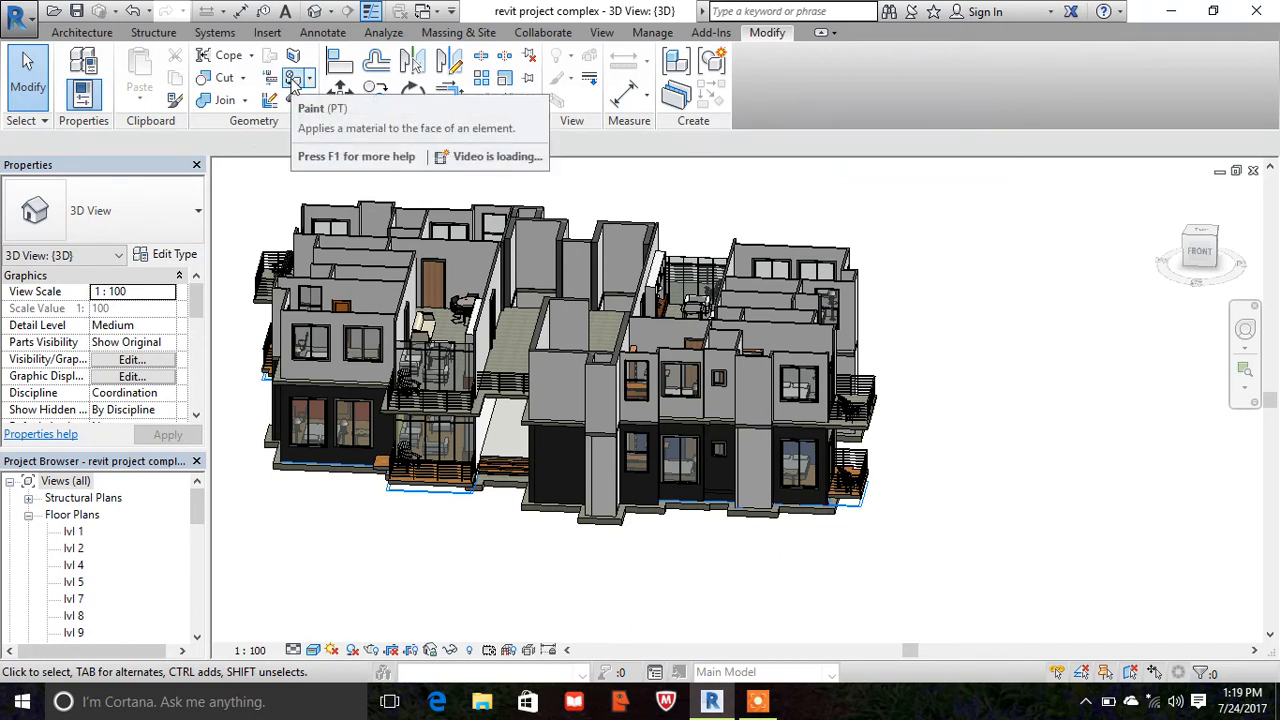
left_click(293, 80)
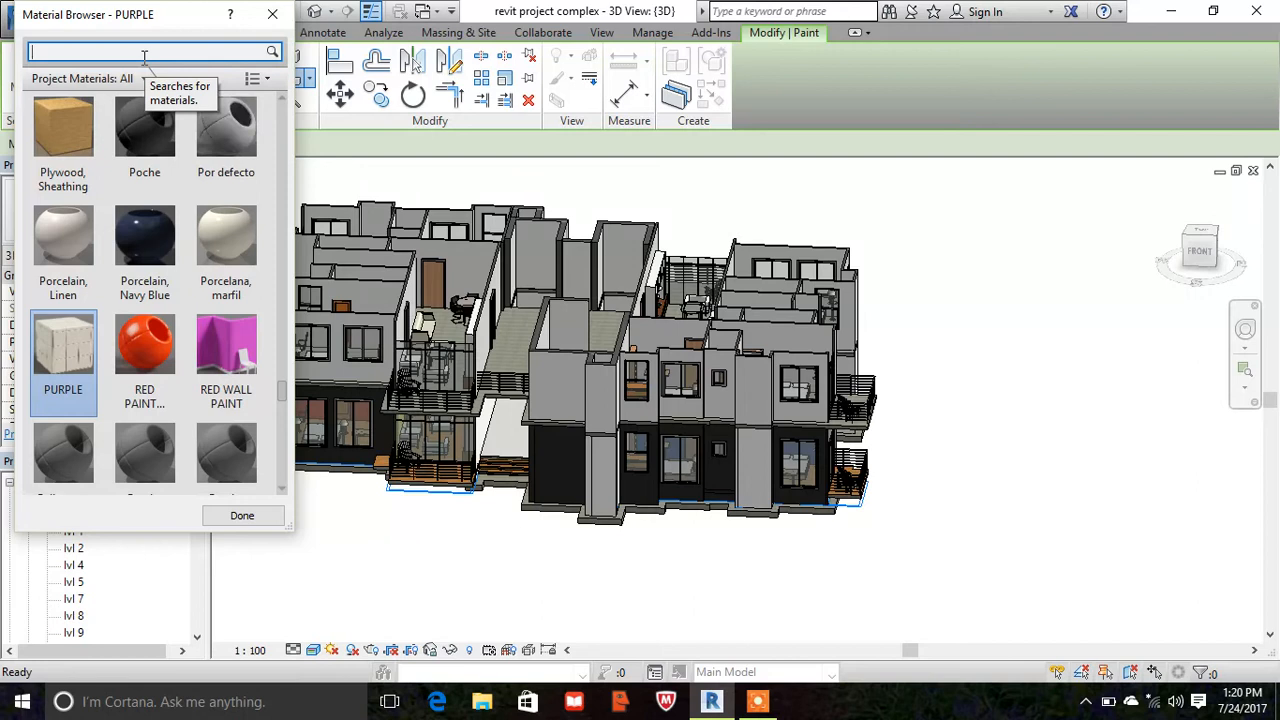
type("ex")
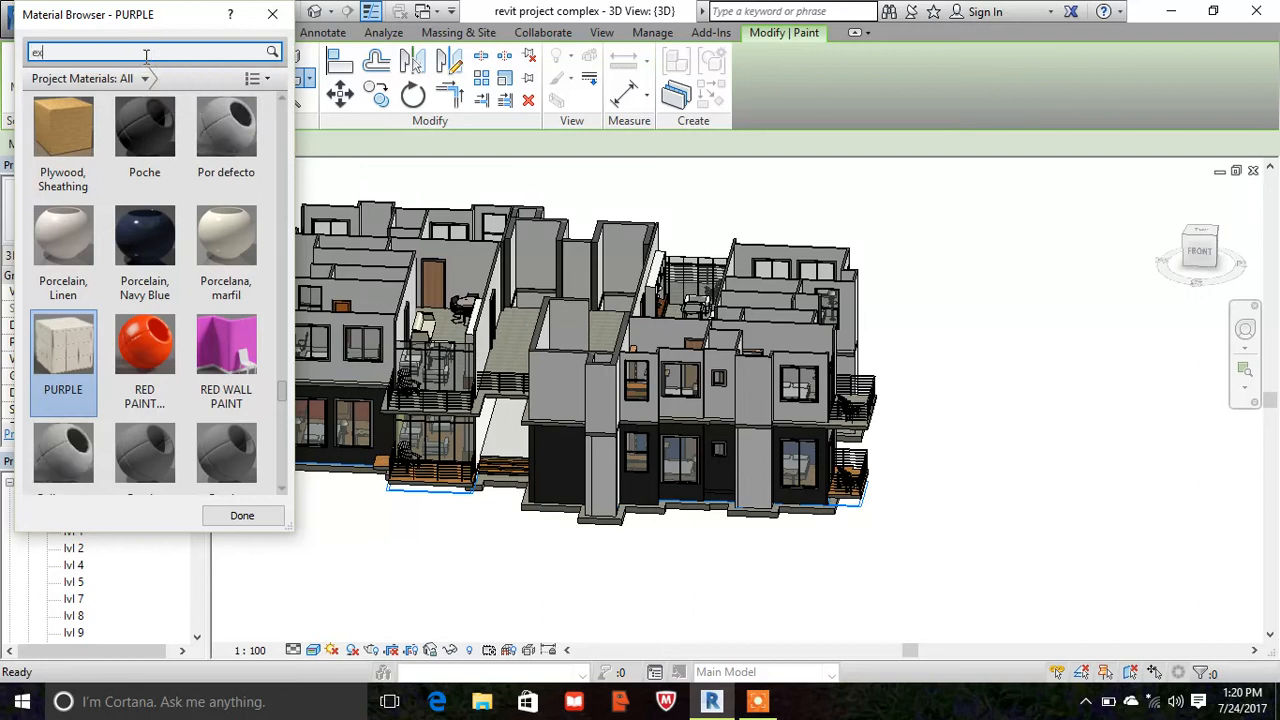
type("terior")
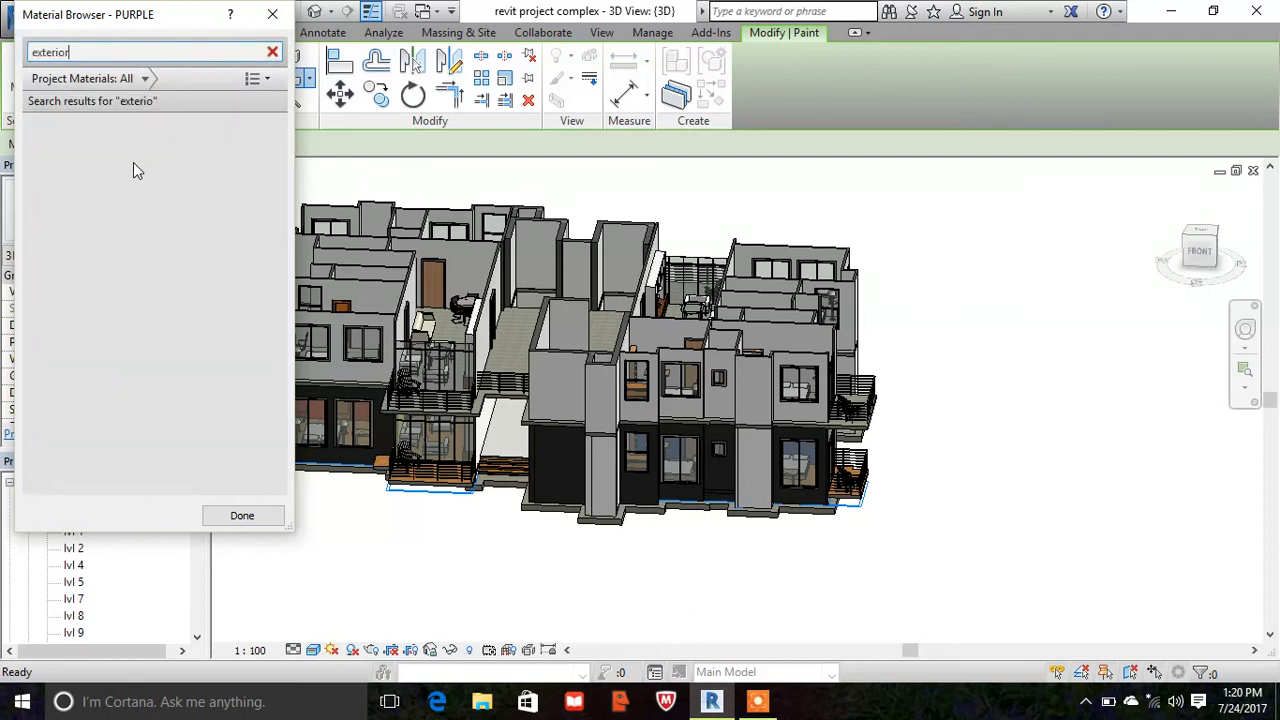
left_click(70, 275)
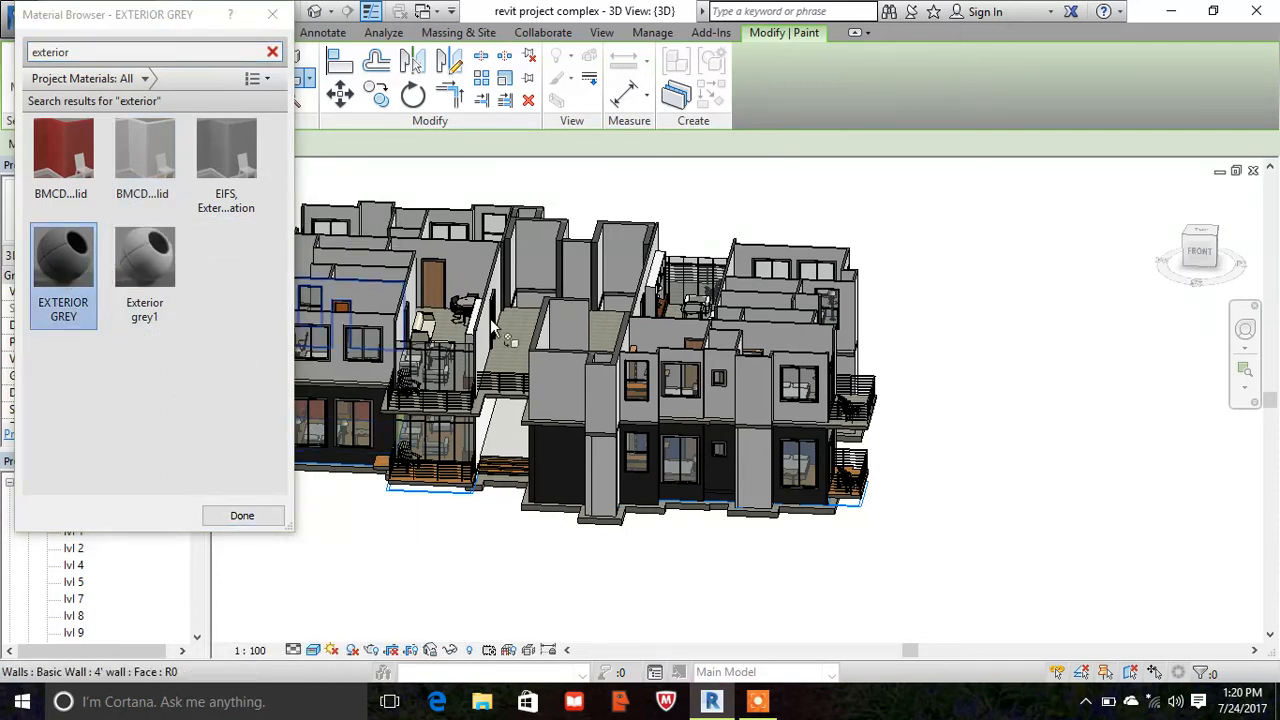
- Paint the upper-floor front faces with EXTERIOR GREY: the windowless 8" wall and the two adjacent 4' walls with the narrow and wide windows
scroll(548, 408, "down", 3)
scroll(550, 400, "up", 5)
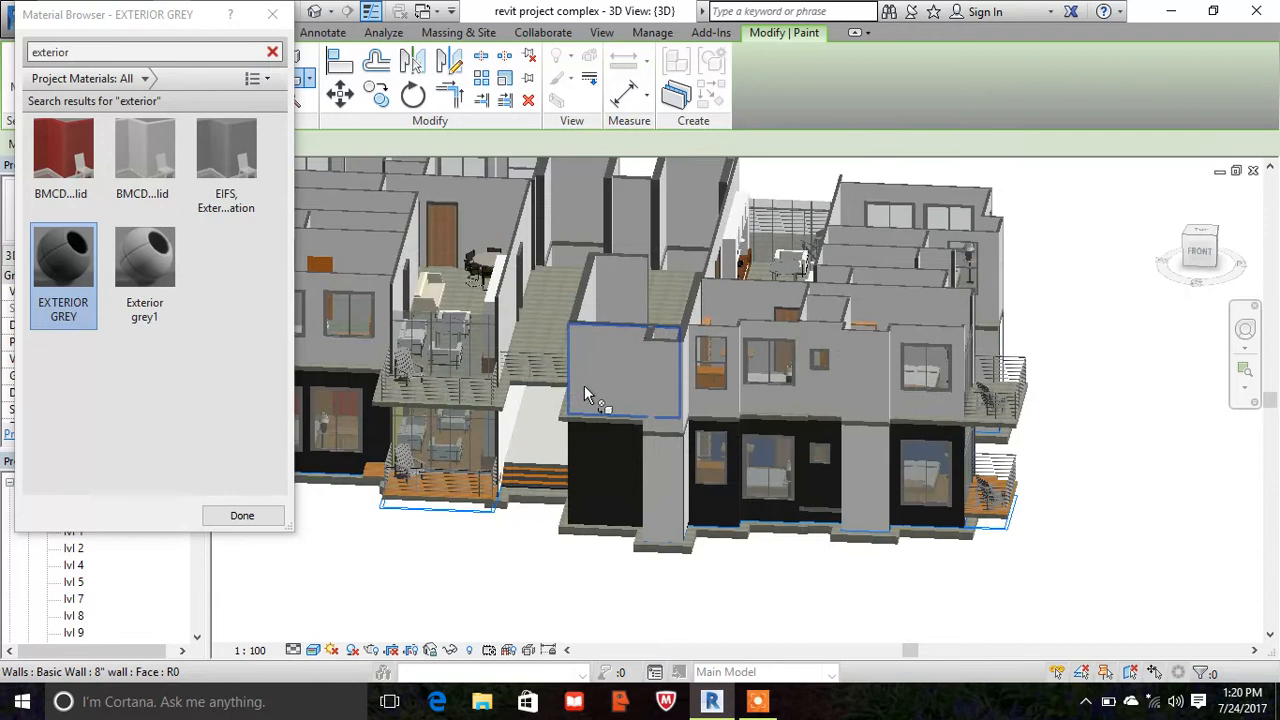
scroll(592, 365, "up", 2)
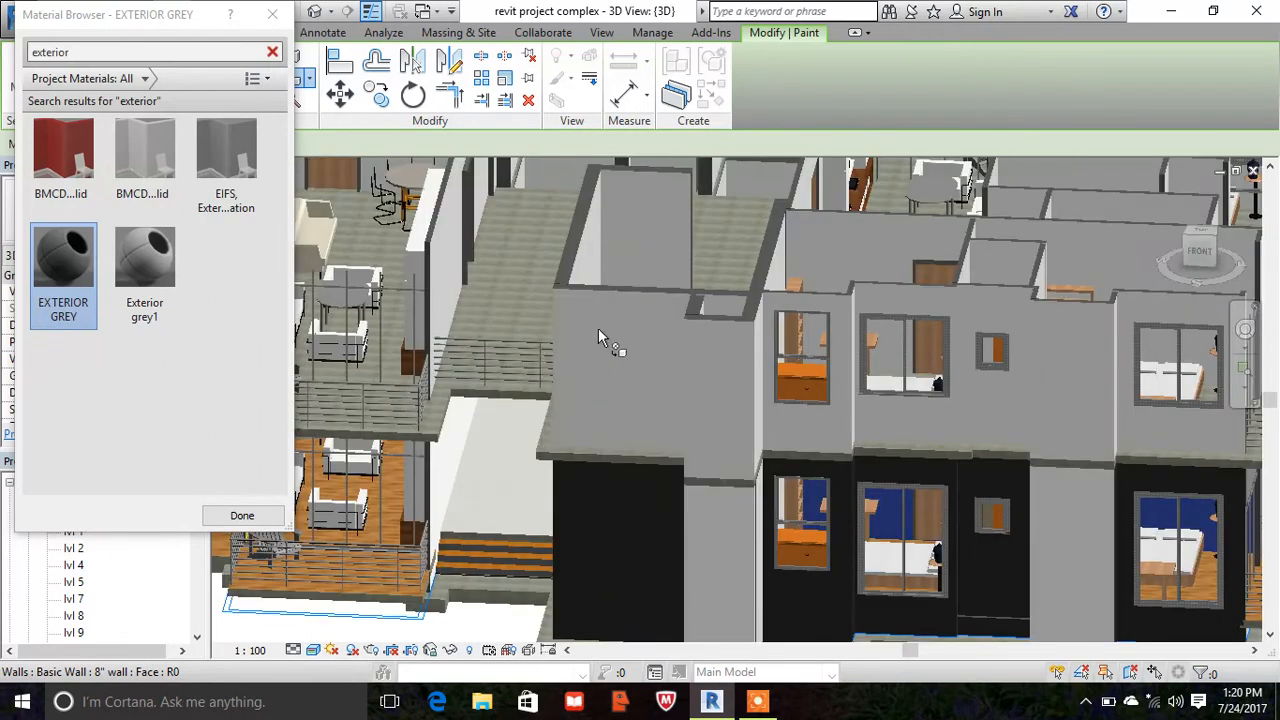
scroll(600, 320, "up", 1)
scroll(603, 297, "up", 2)
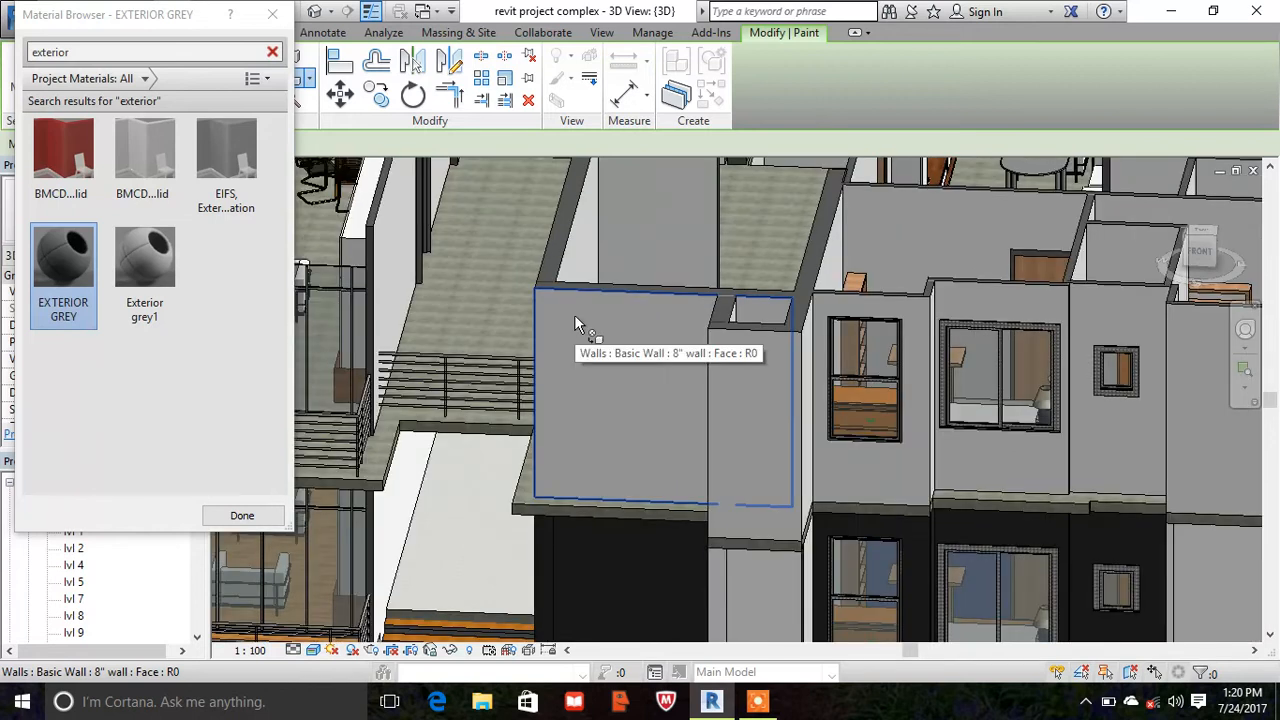
left_click(574, 314)
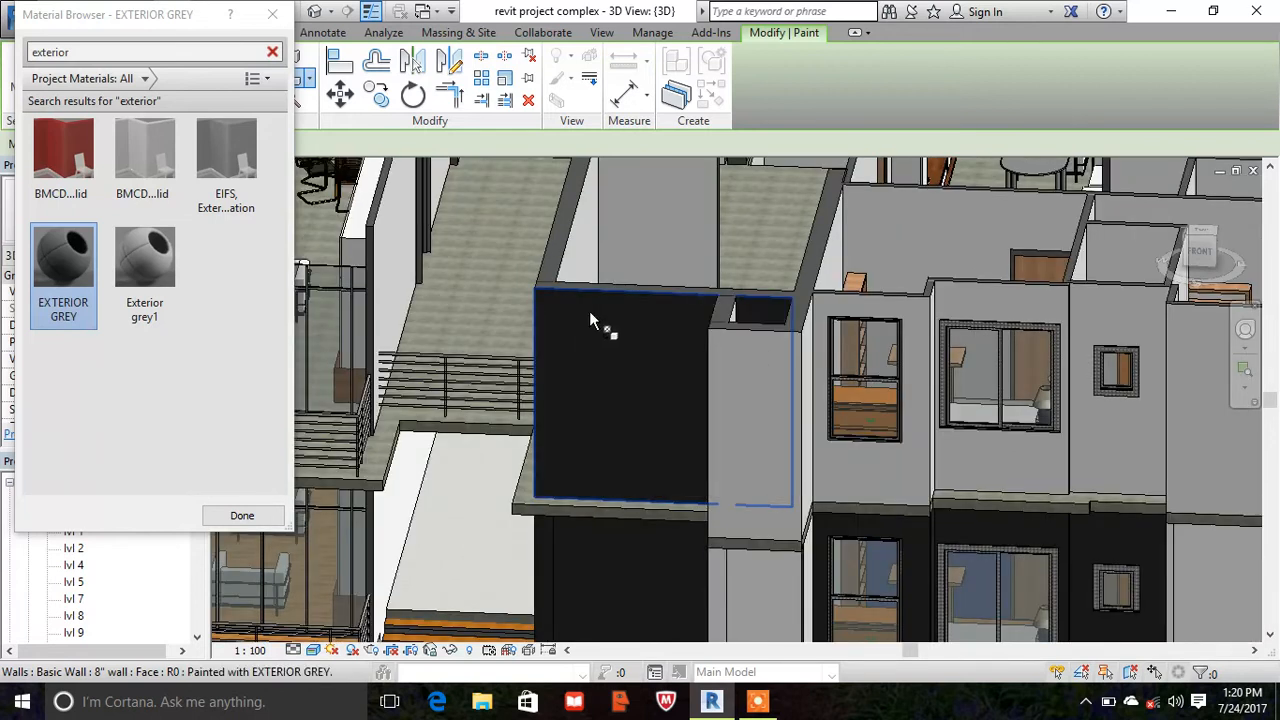
scroll(640, 255, "down", 2)
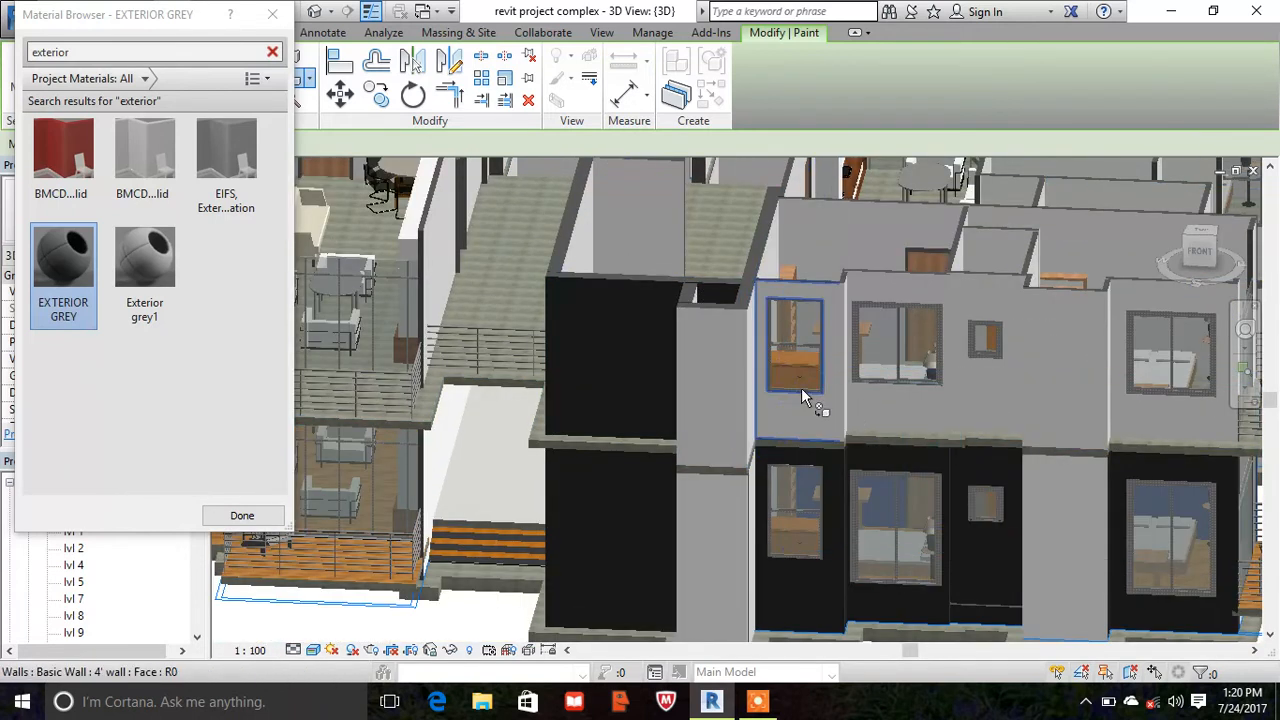
scroll(834, 428, "up", 2)
left_click(835, 429)
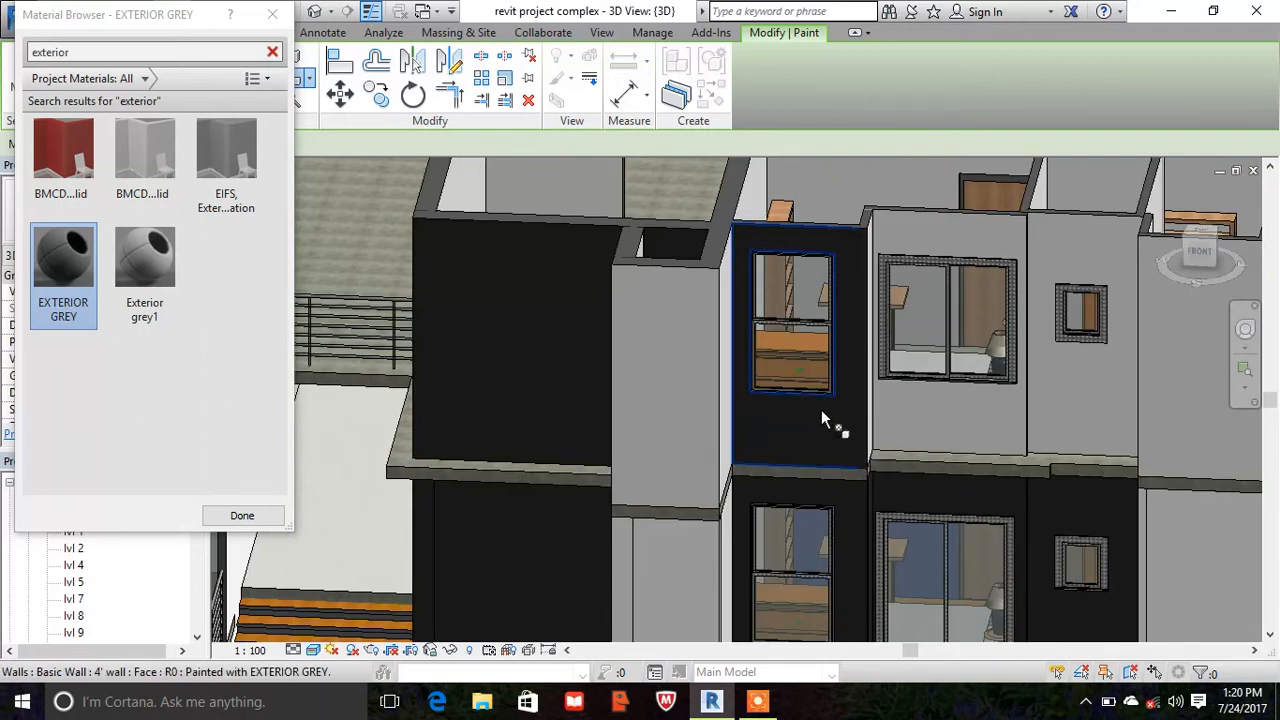
scroll(530, 332, "down", 2)
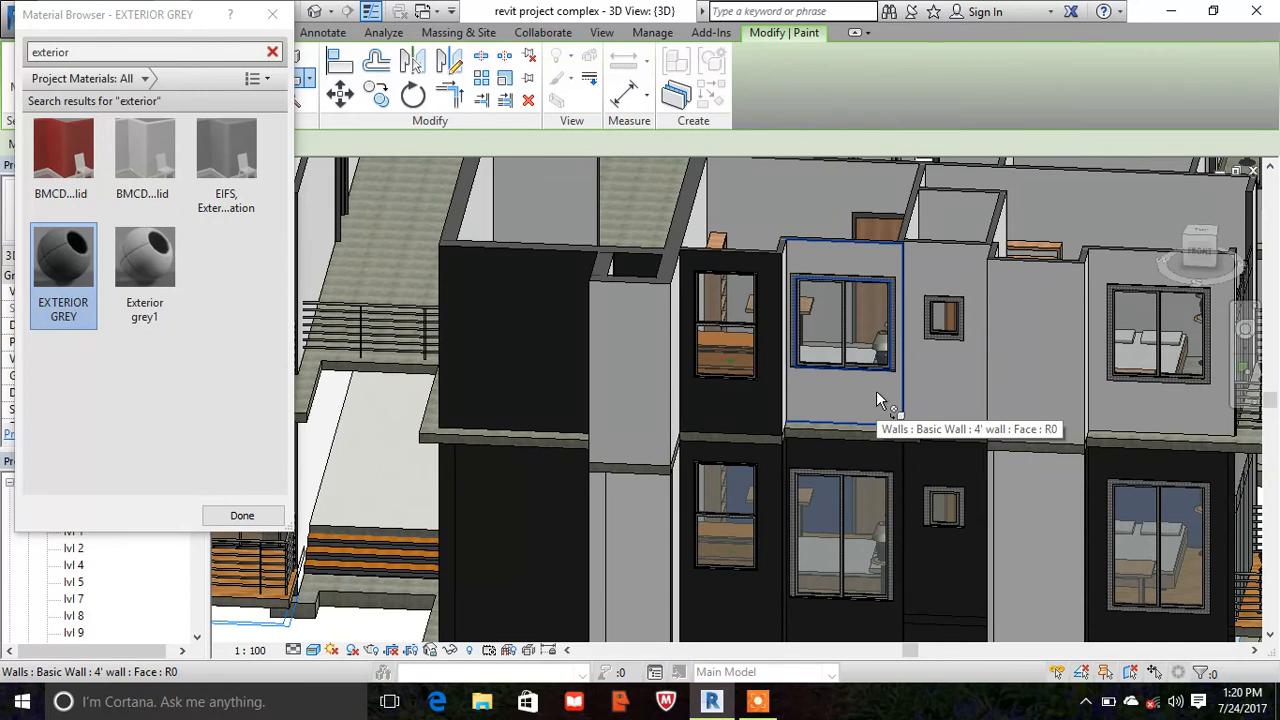
left_click(876, 392)
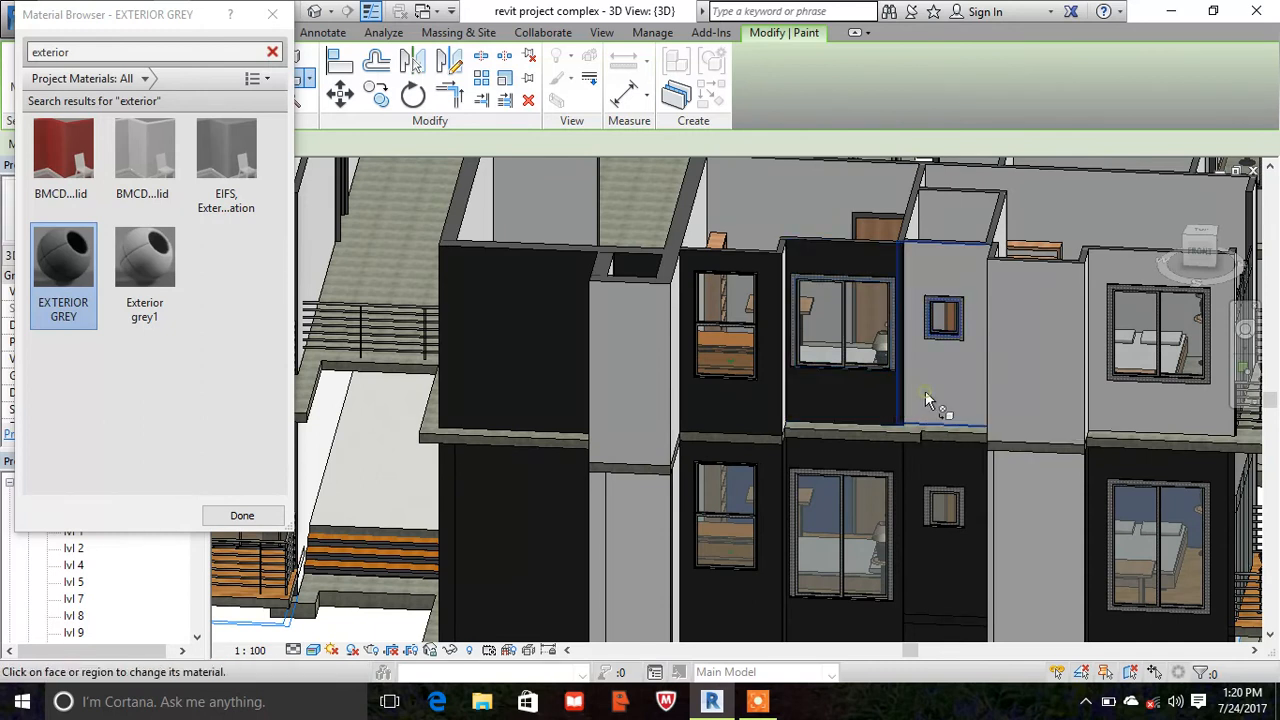
- Paint the upper-floor front wall with the small square window EXTERIOR GREY, and undo the paint applied to the projecting wall beside it
left_click(926, 398)
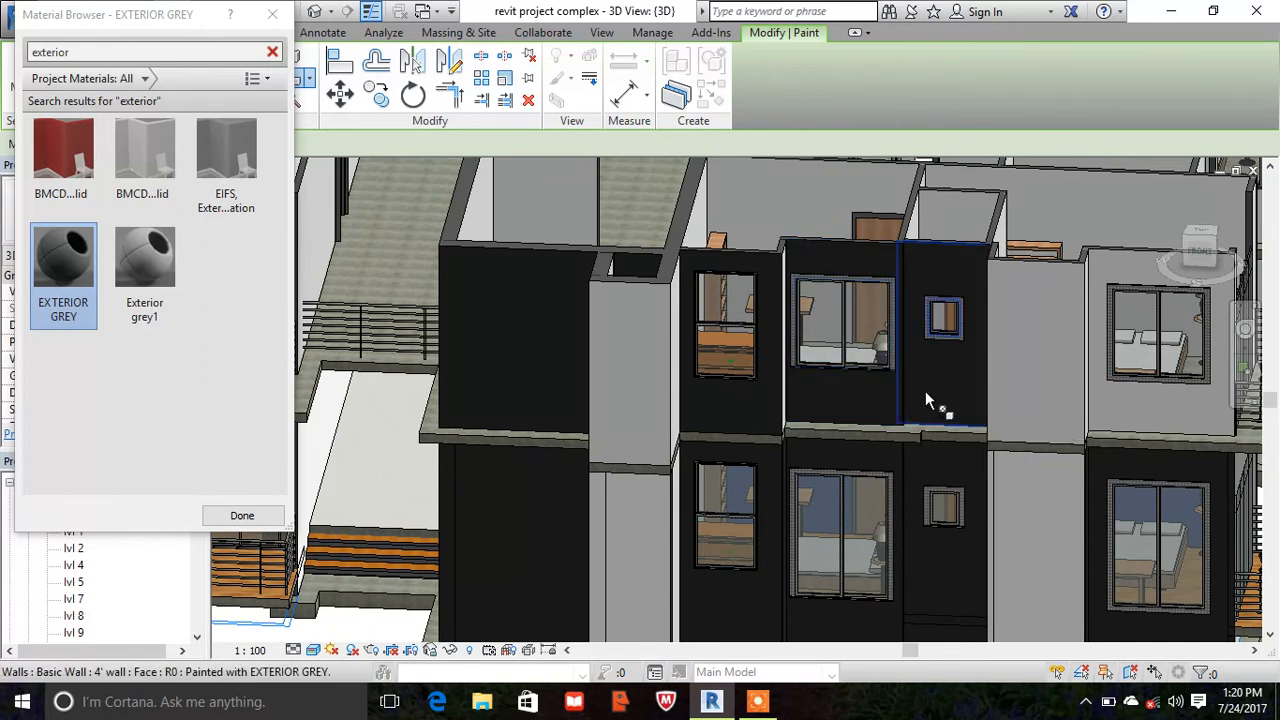
left_click(1055, 345)
key("Escape")
key("ctrl+z")
key("Escape")
scroll(800, 363, "down", 3)
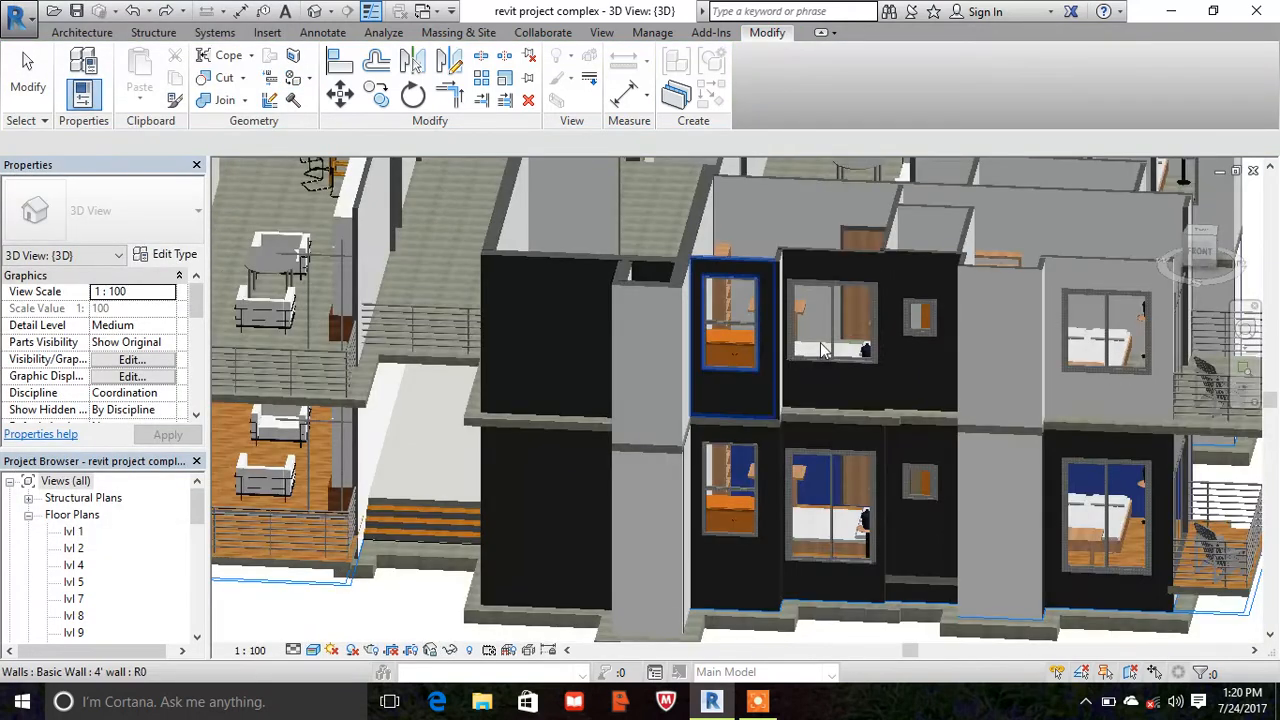
scroll(799, 362, "down", 1)
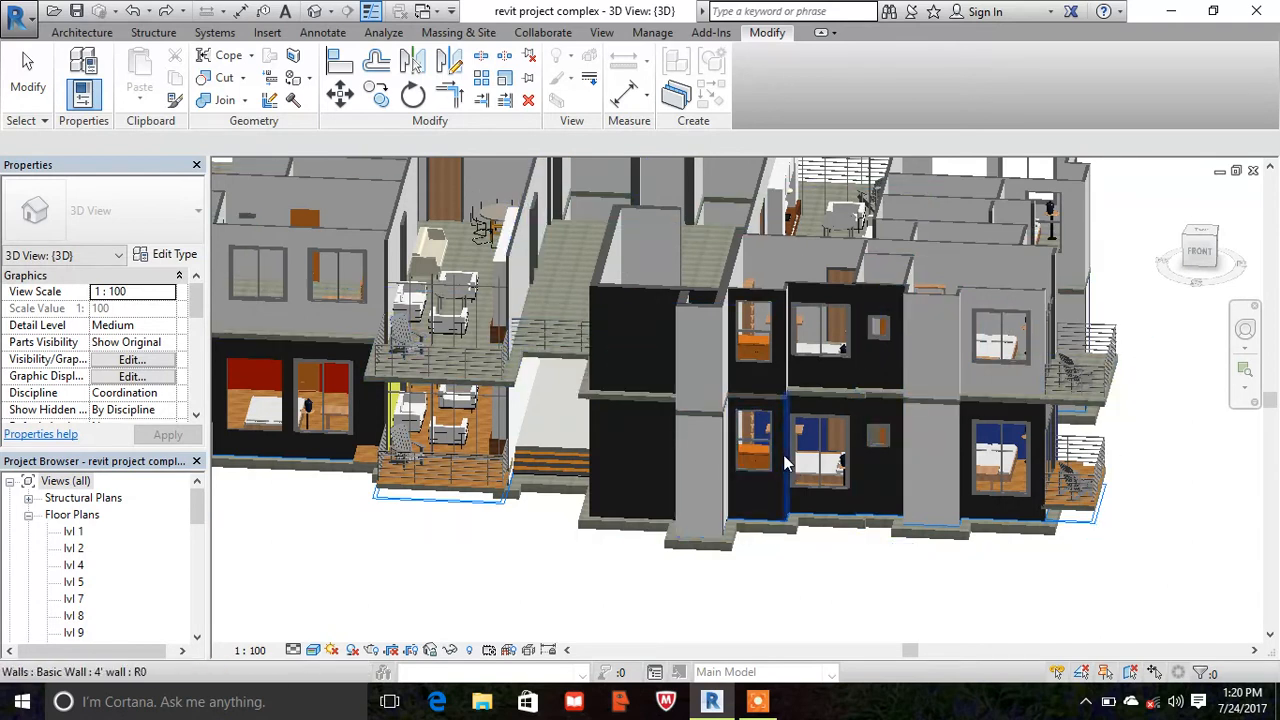
scroll(925, 498, "down", 4)
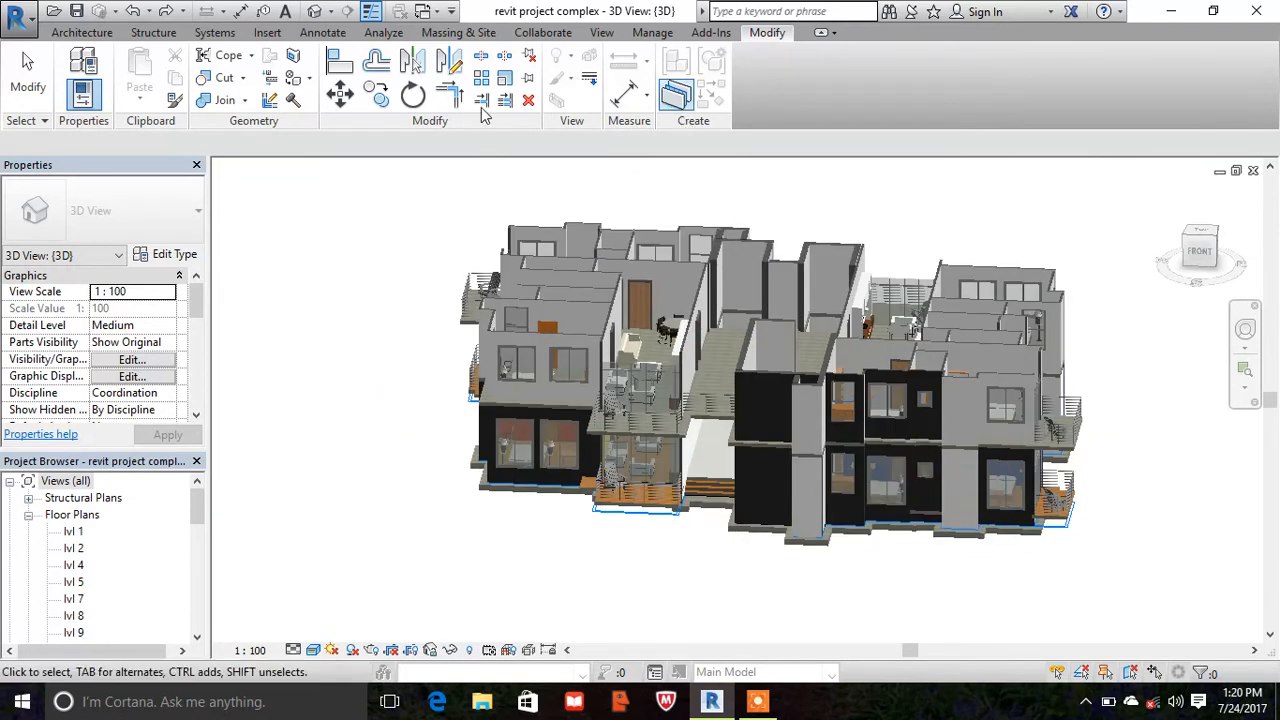
left_click(652, 33)
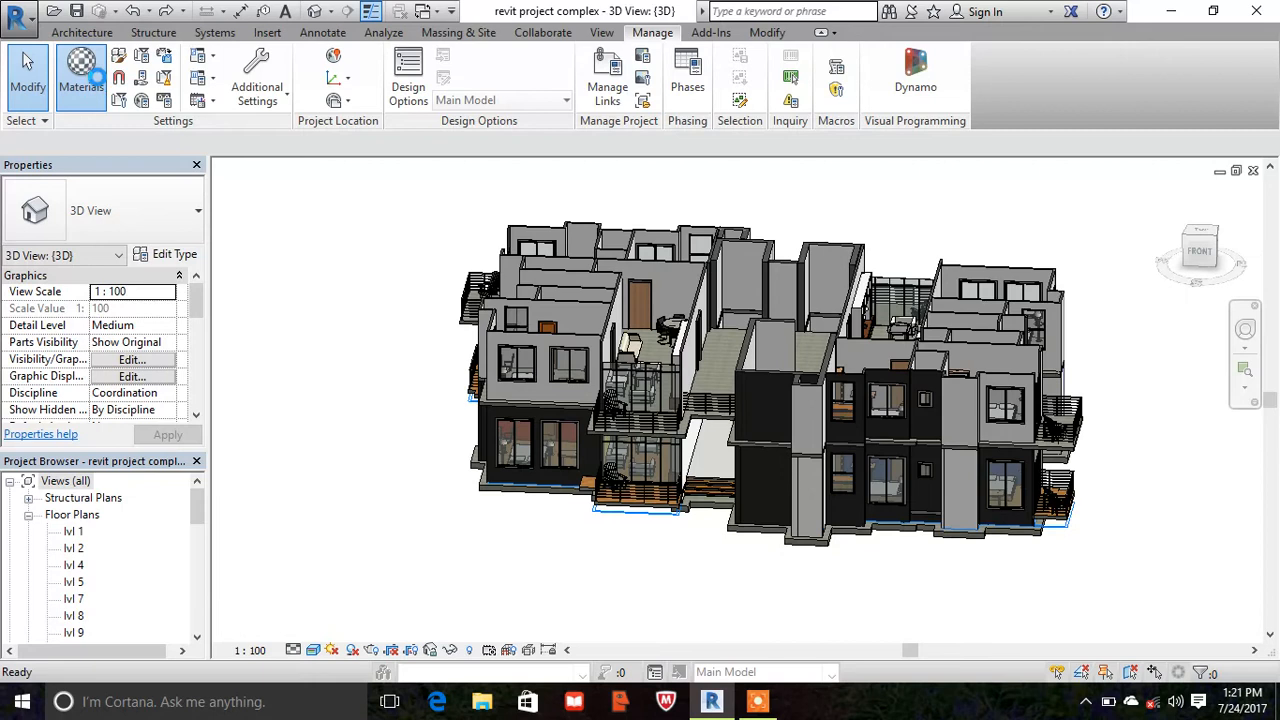
left_click(96, 76)
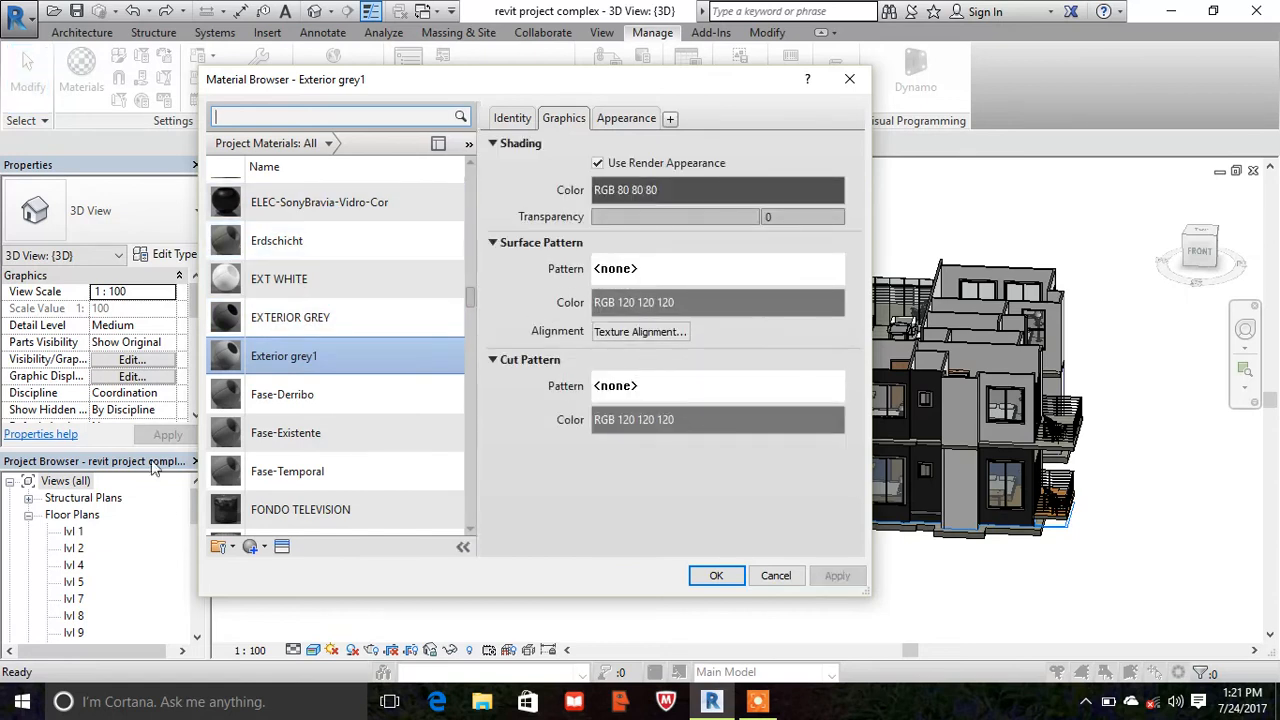
left_click(252, 550)
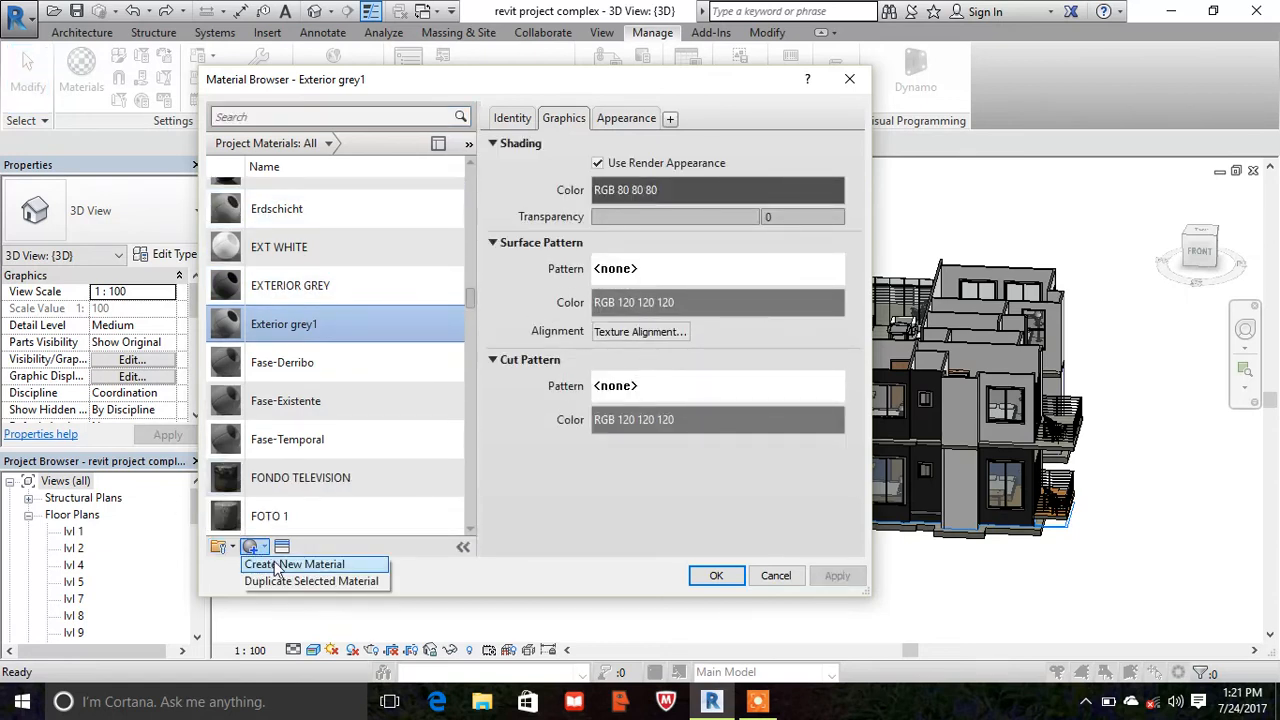
left_click(277, 565)
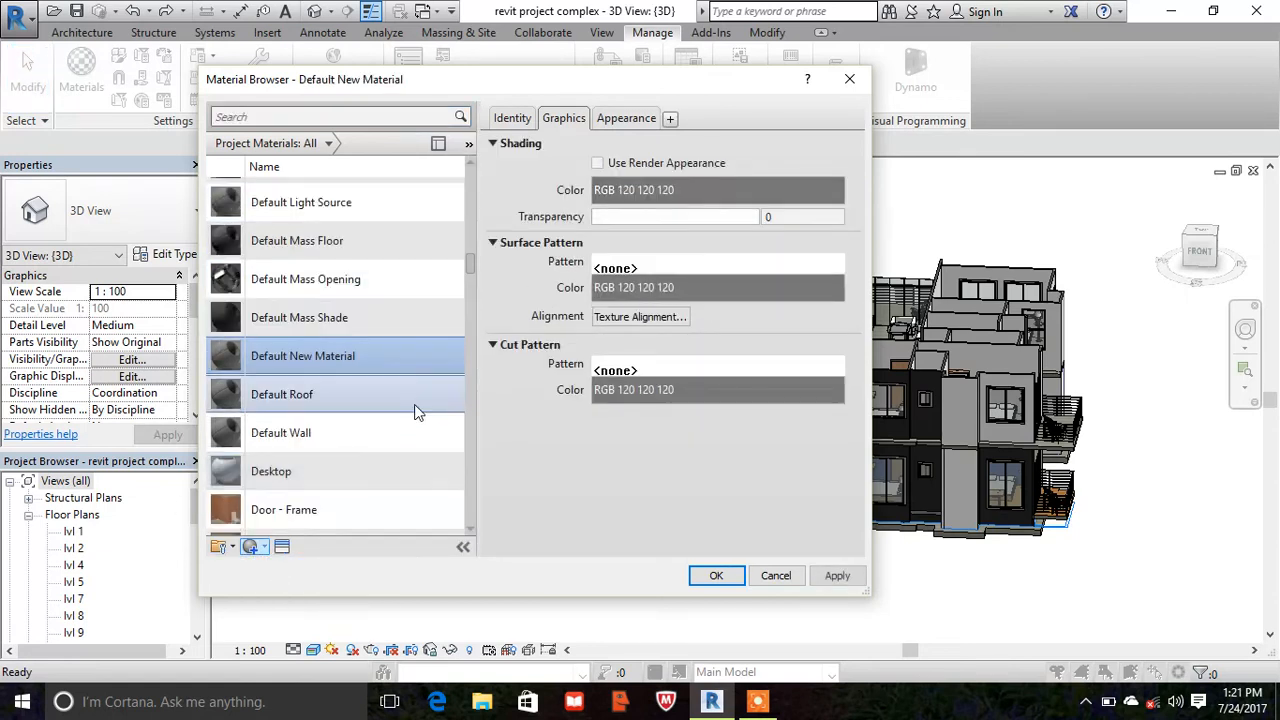
left_click(776, 576)
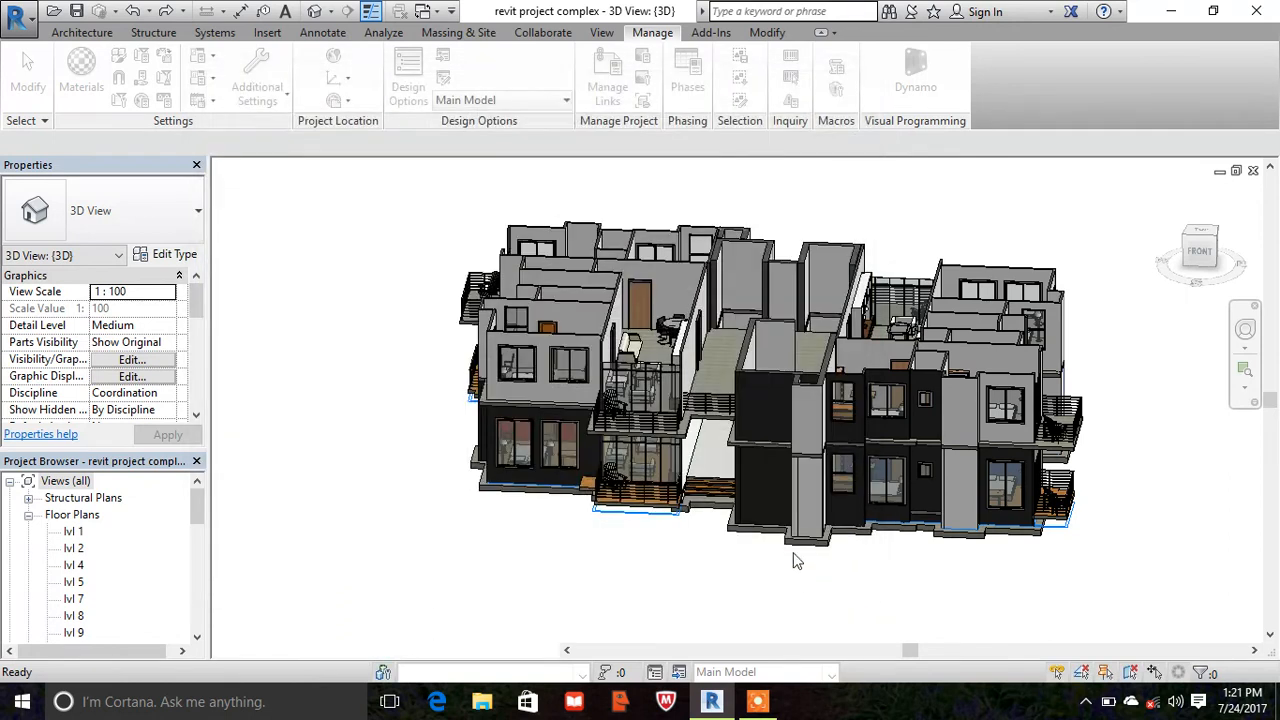
- Start the Paint tool and choose the DARK BLUE material from the project materials
left_click(767, 33)
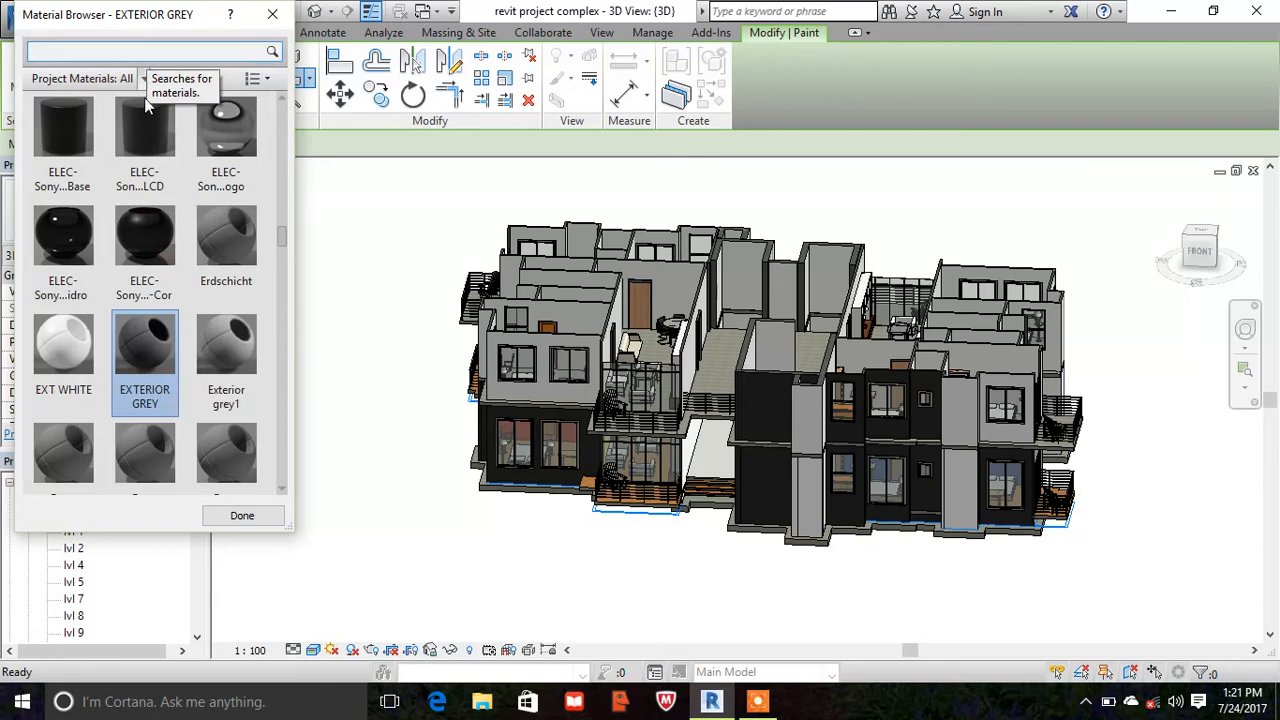
scroll(155, 190, "down", 5)
scroll(155, 197, "down", 3)
scroll(160, 205, "up", 8)
scroll(160, 220, "up", 2)
scroll(160, 225, "down", 2)
scroll(155, 220, "up", 3)
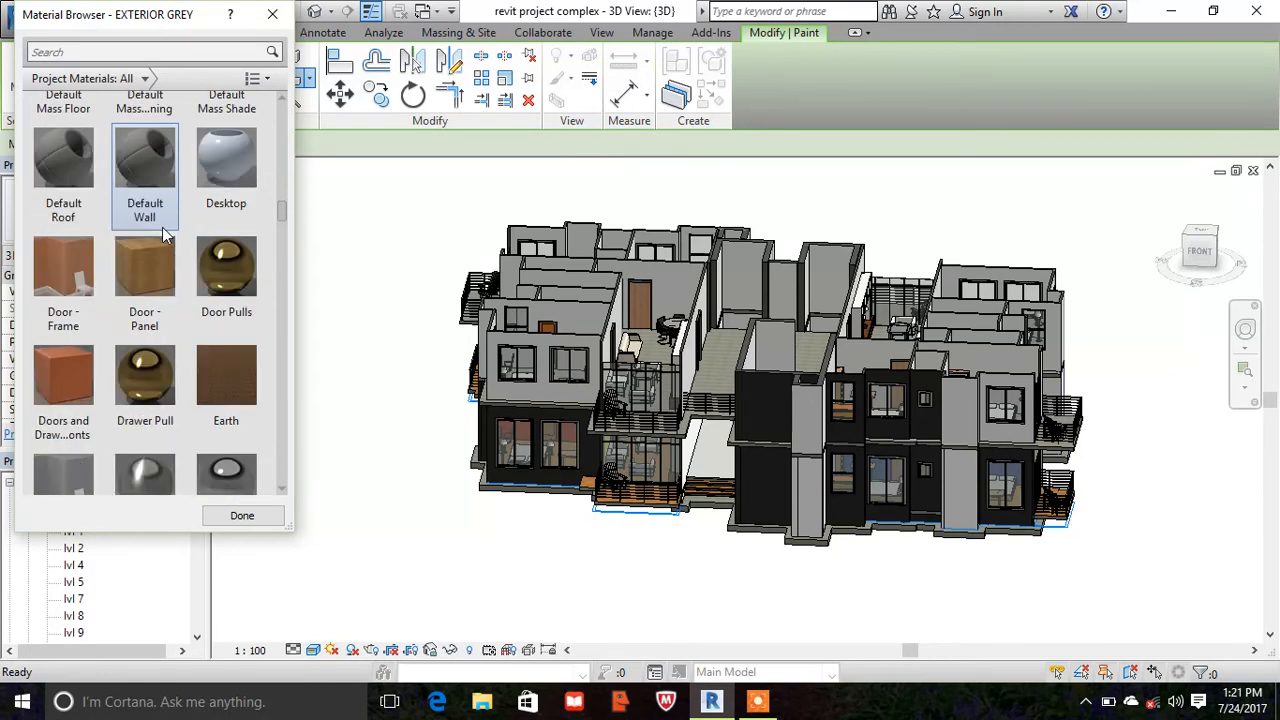
scroll(145, 240, "up", 5)
scroll(146, 277, "down", 3)
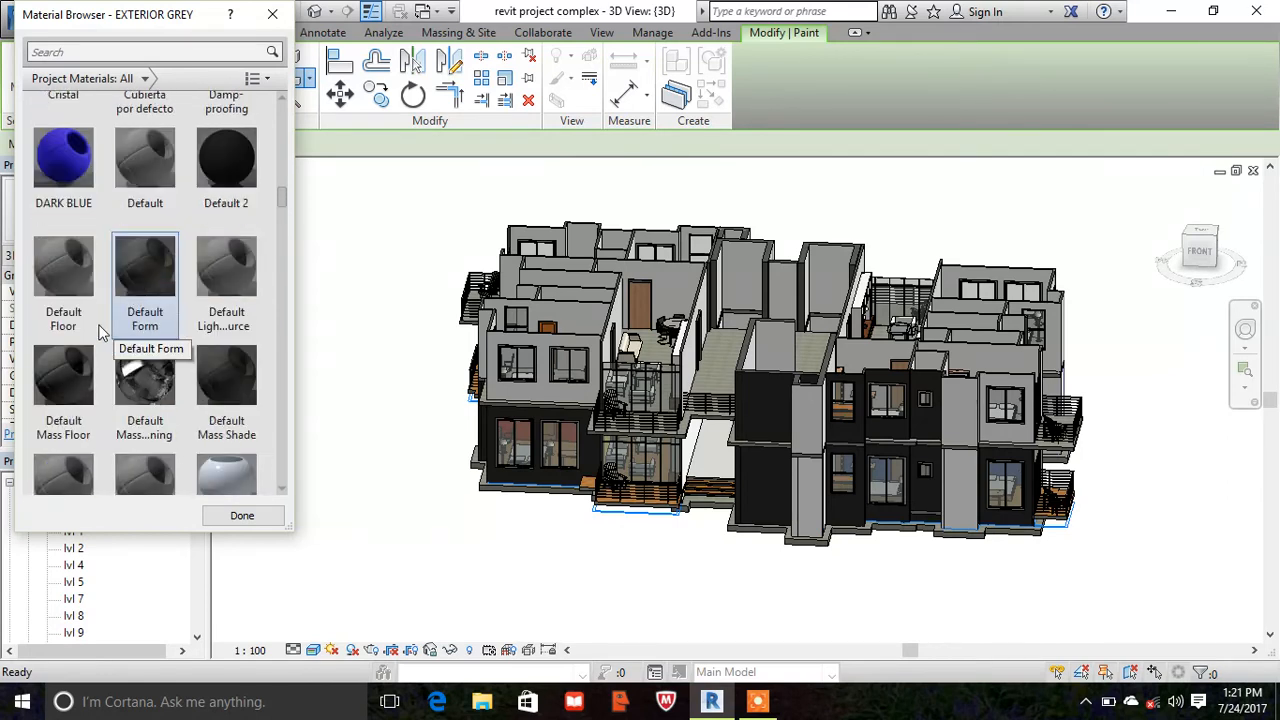
left_click(55, 176)
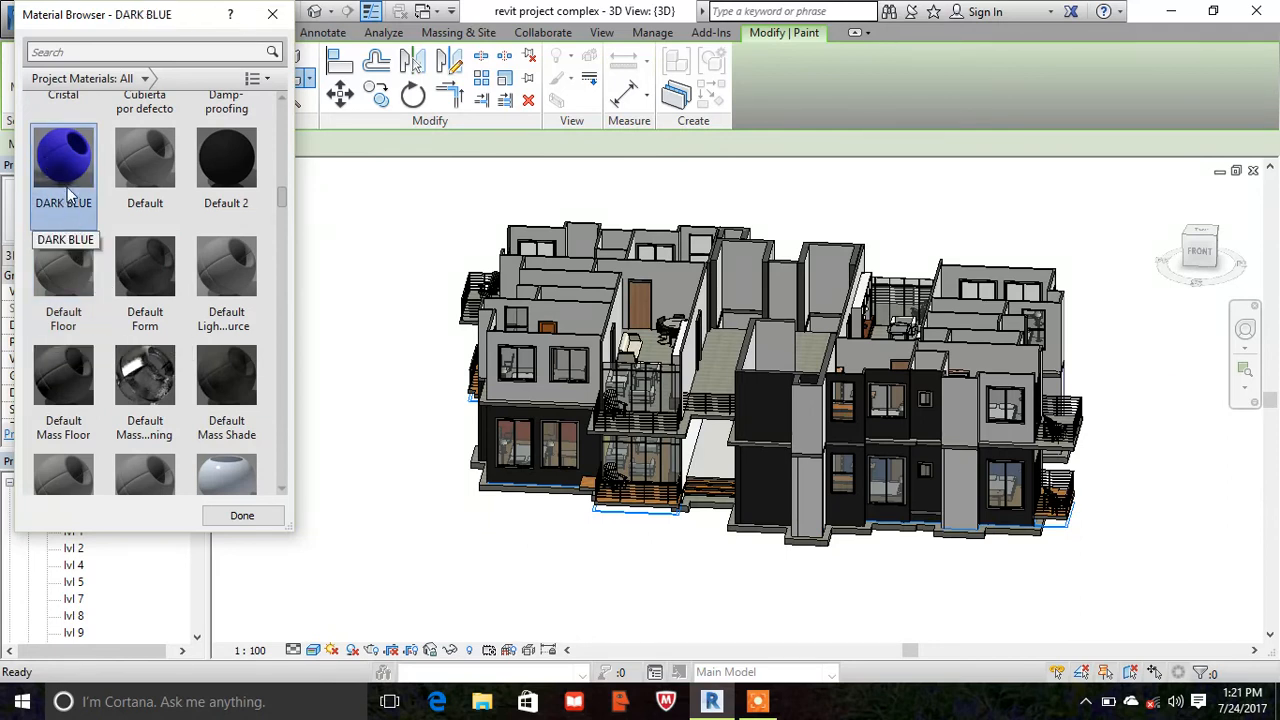
- Paint the interior 4' wall face behind the left block's two upper-floor front windows with DARK BLUE, and finish painting
scroll(572, 297, "up", 4)
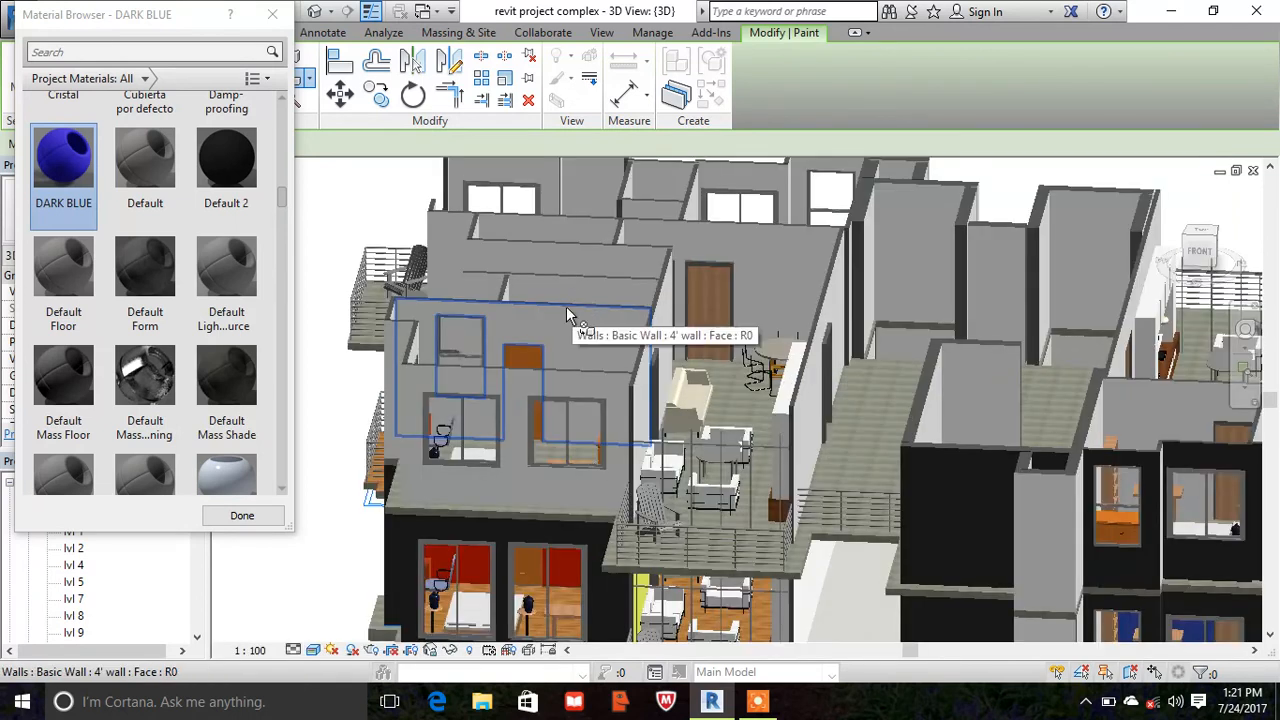
scroll(566, 312, "up", 3)
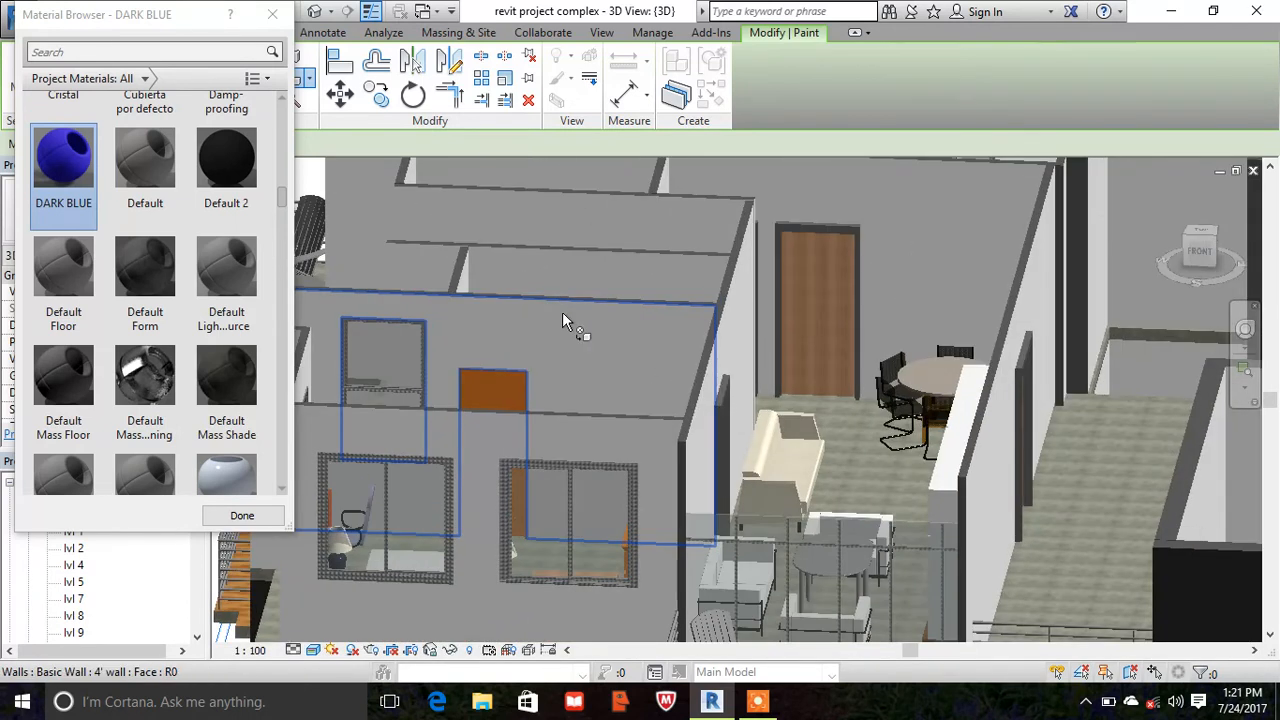
left_click(576, 310)
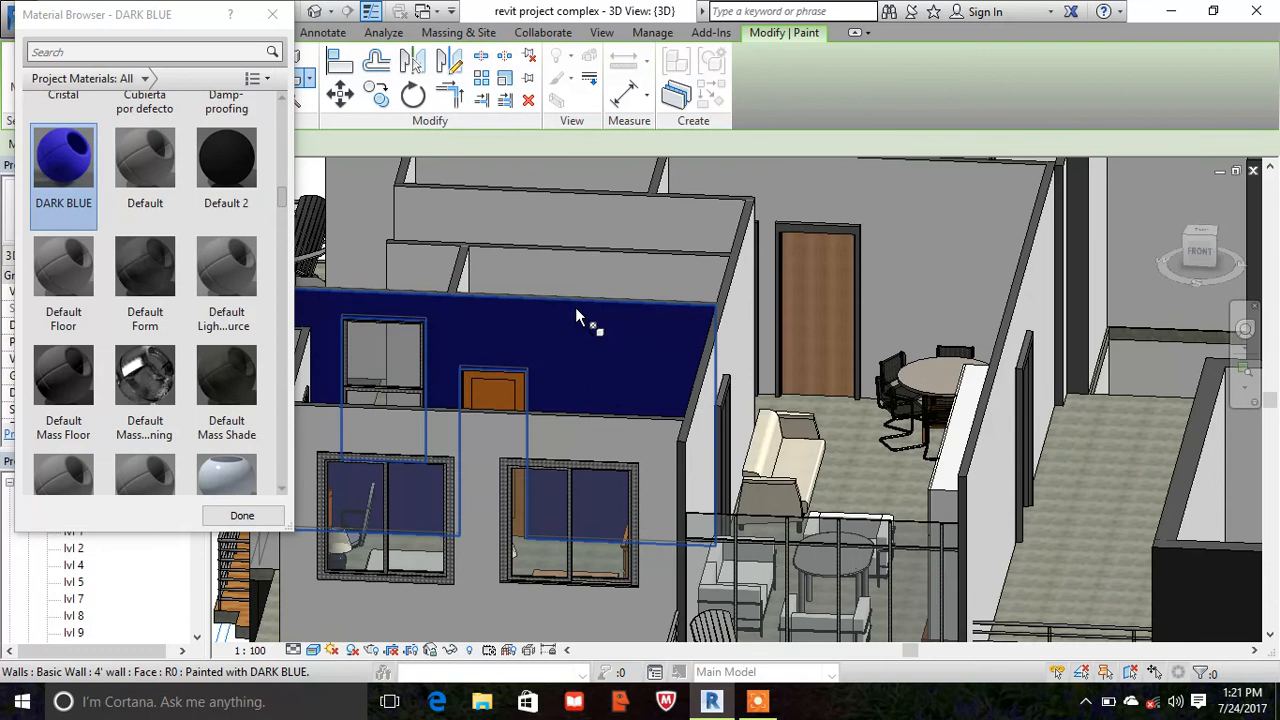
scroll(691, 329, "down", 5)
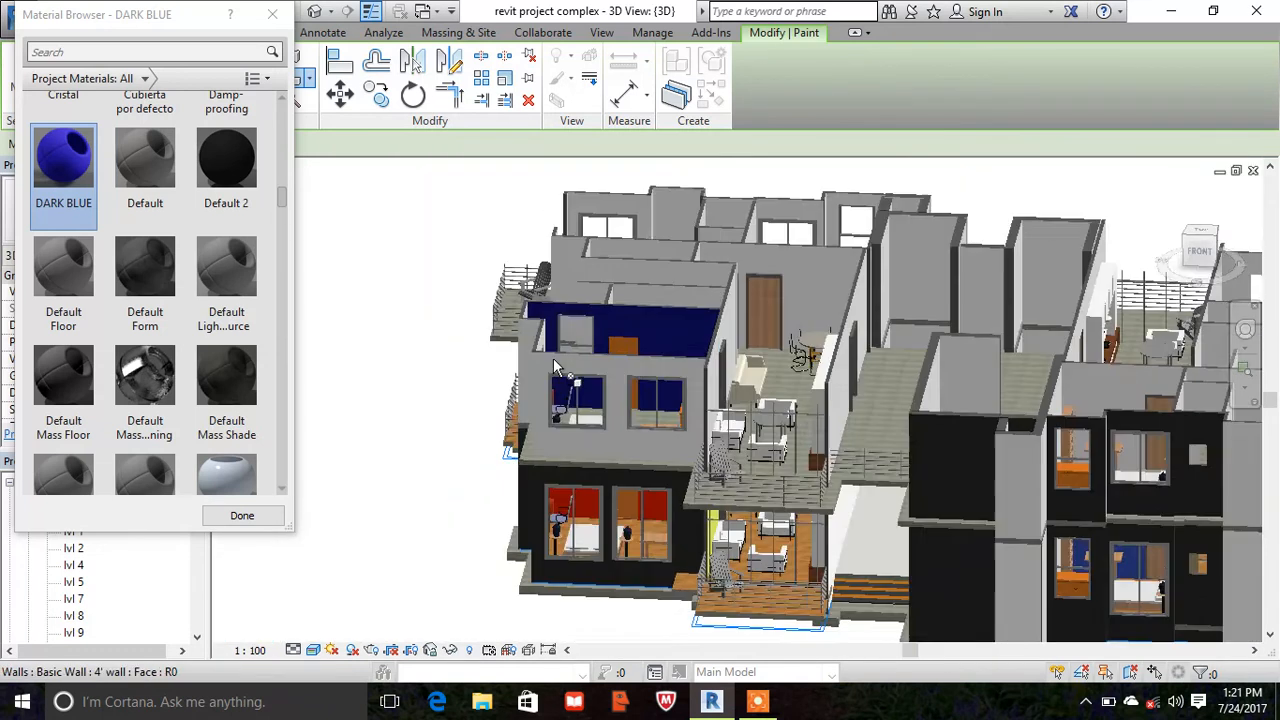
scroll(491, 325, "down", 4)
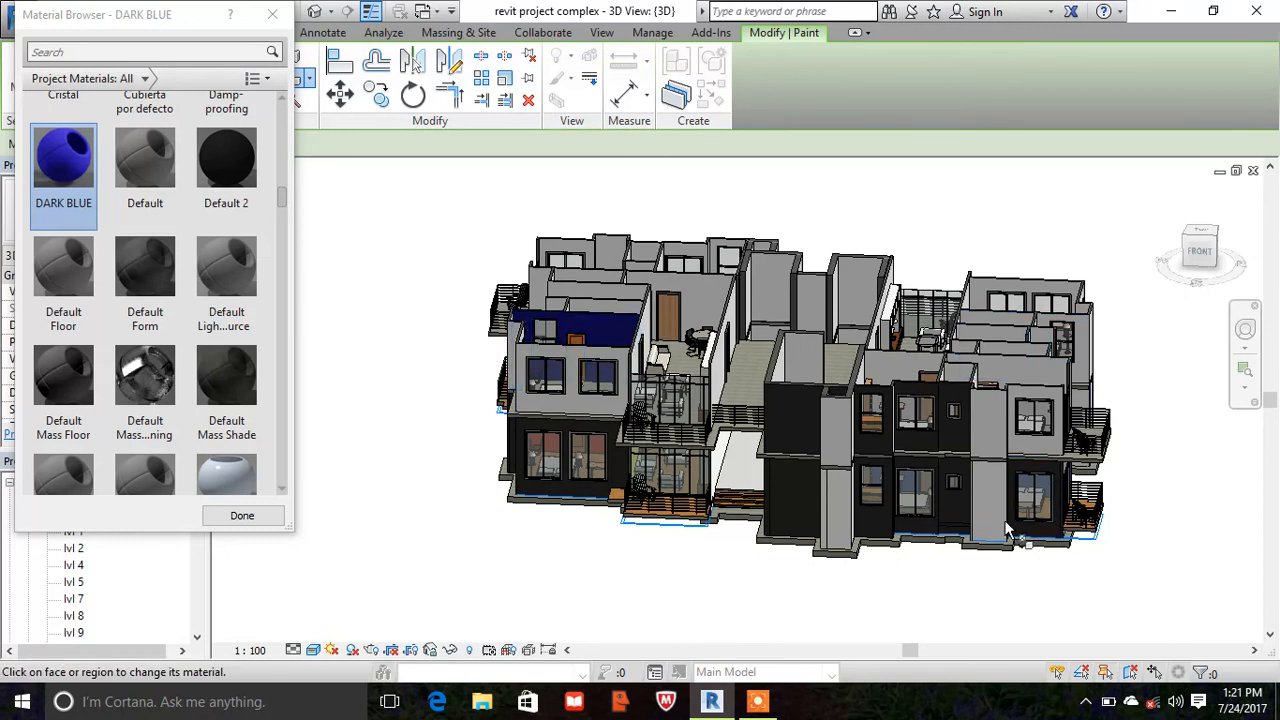
scroll(240, 498, "down", 1)
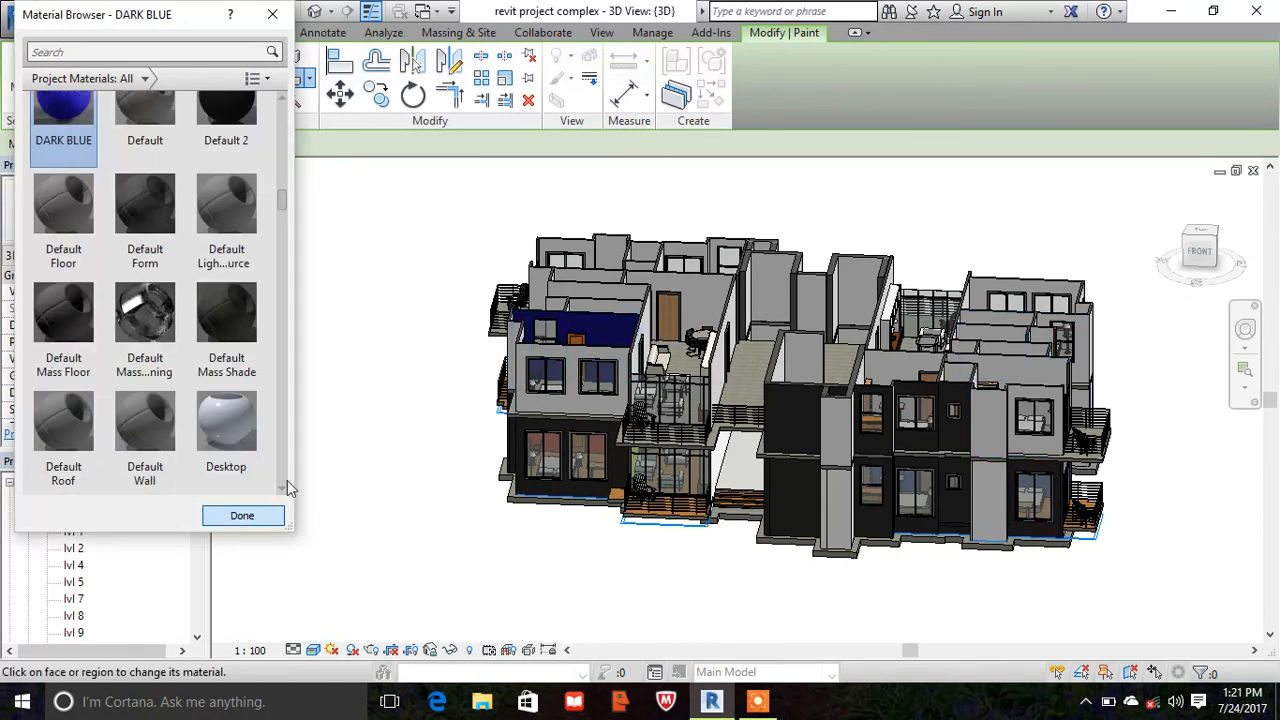
left_click(243, 516)
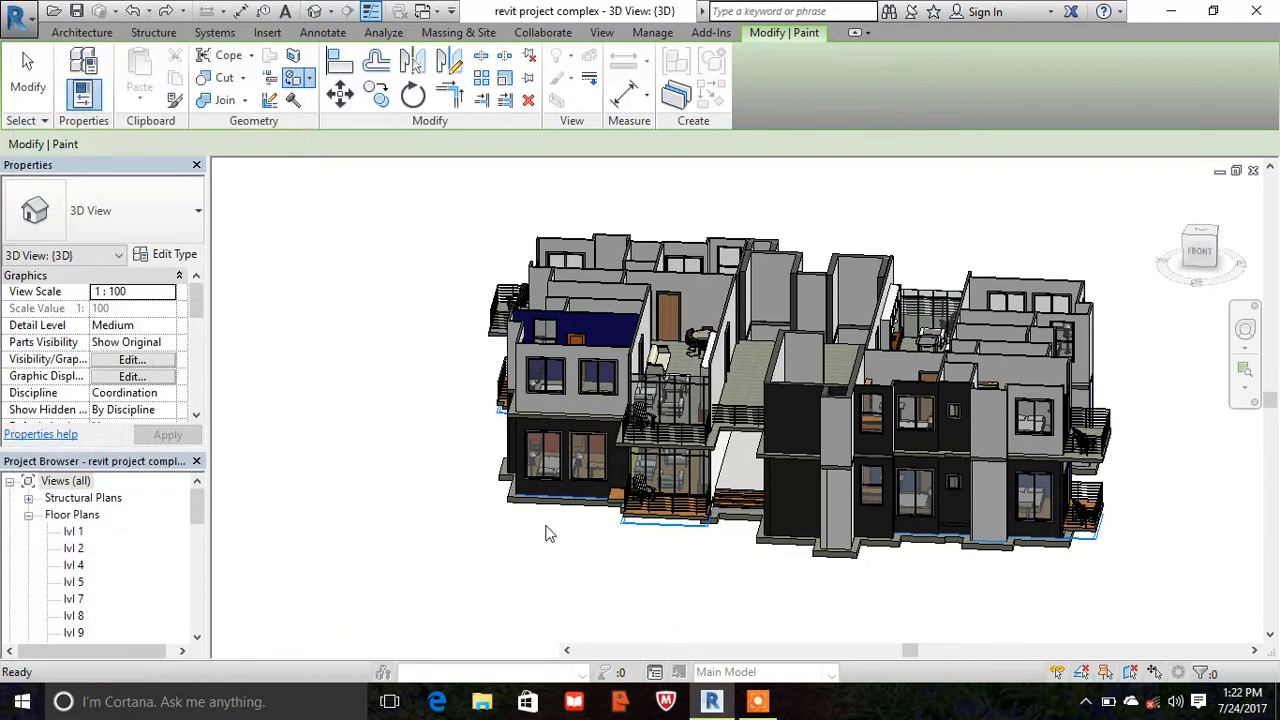
key("Escape")
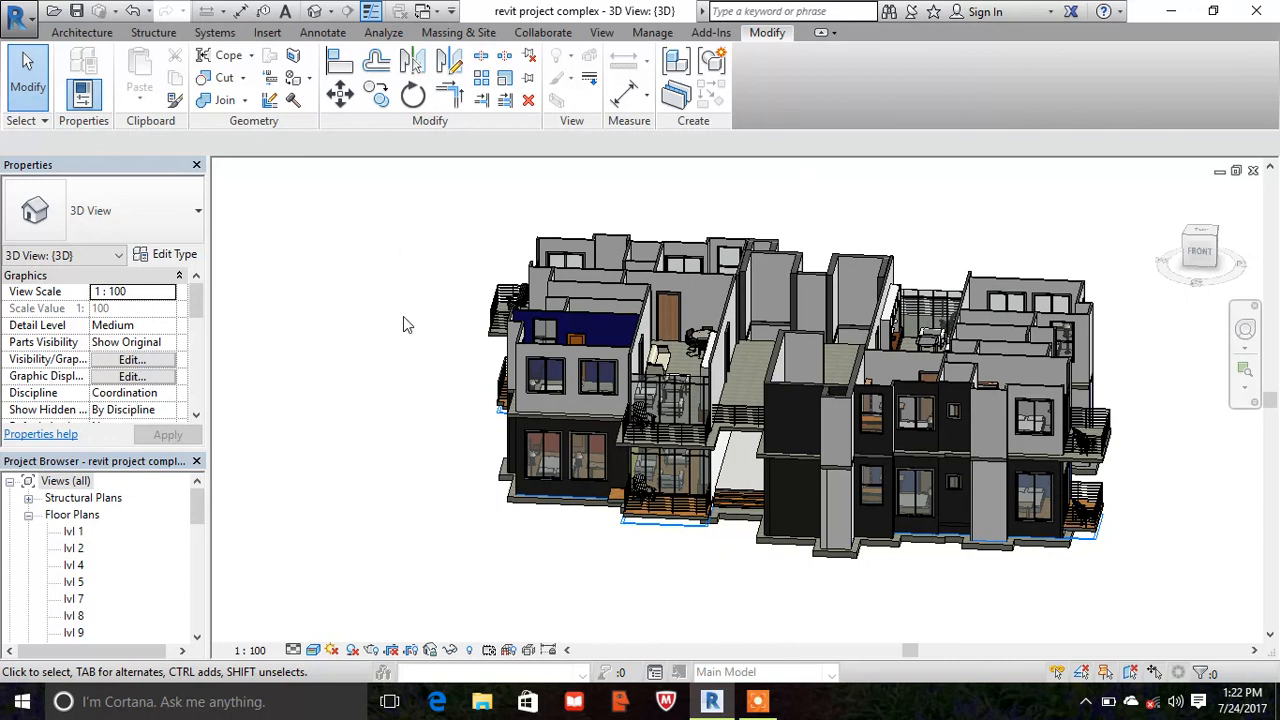
left_click(757, 701)
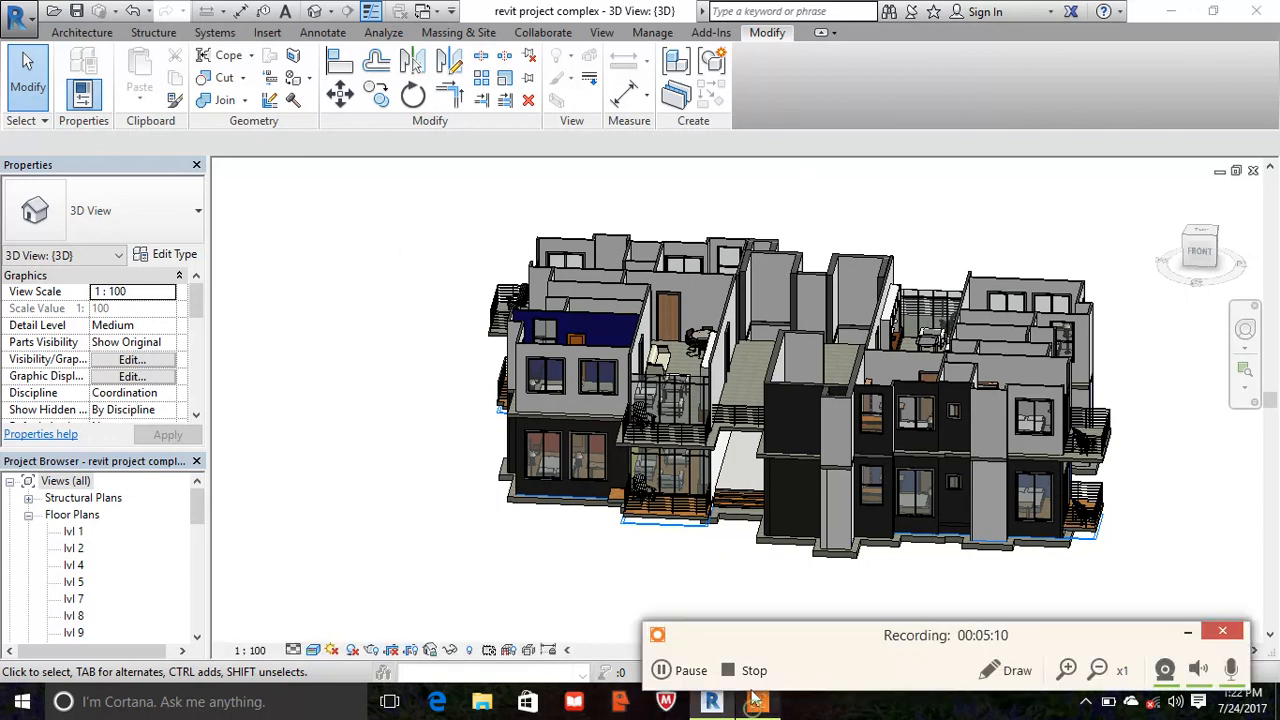